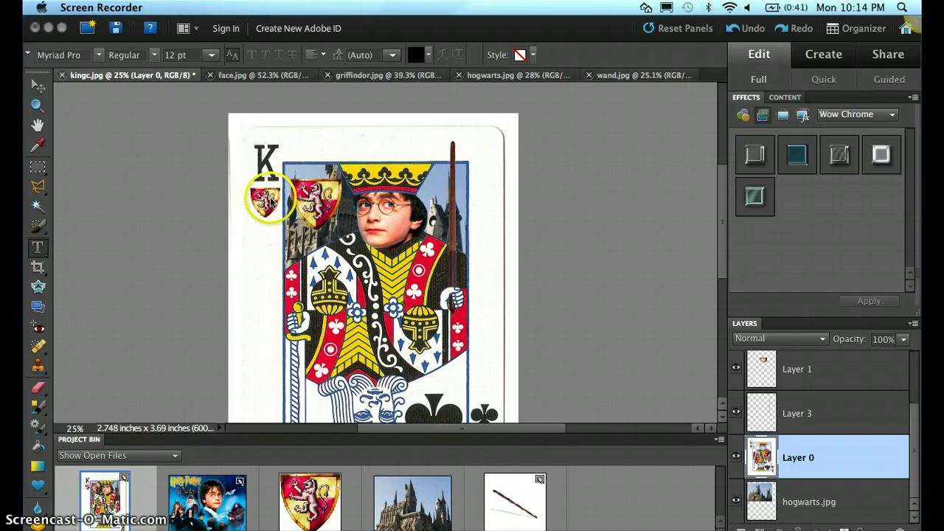
Step: Select the griffindor.jpg copy layer and toggle the small shield's visibility to examine the club symbol beneath it
{"action": "left_click", "coordinate": [270, 202]}
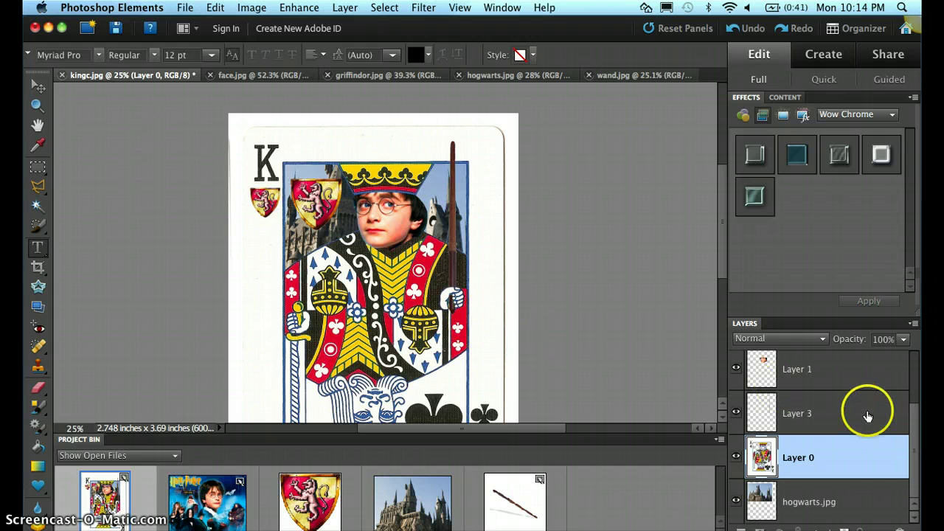
{"action": "scroll", "coordinate": [912, 442], "scroll_direction": "up", "scroll_amount": 2}
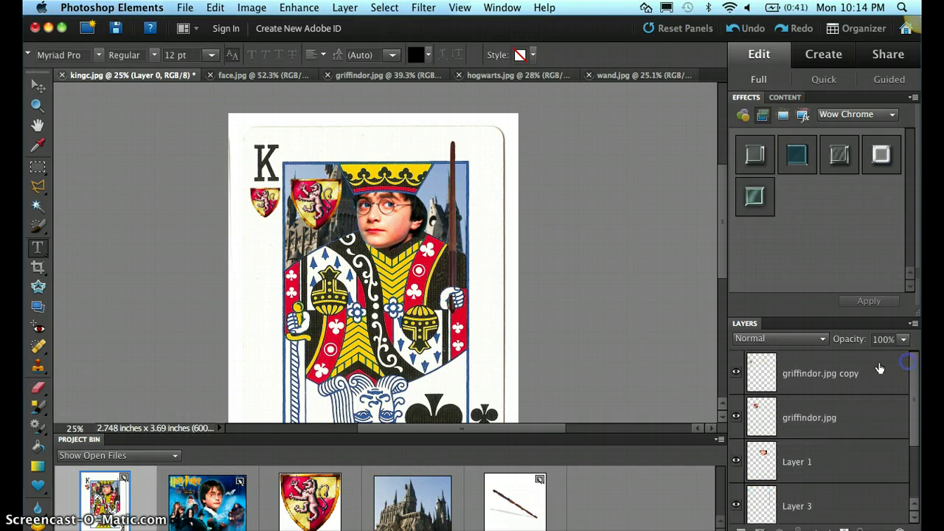
{"action": "left_click", "coordinate": [793, 369]}
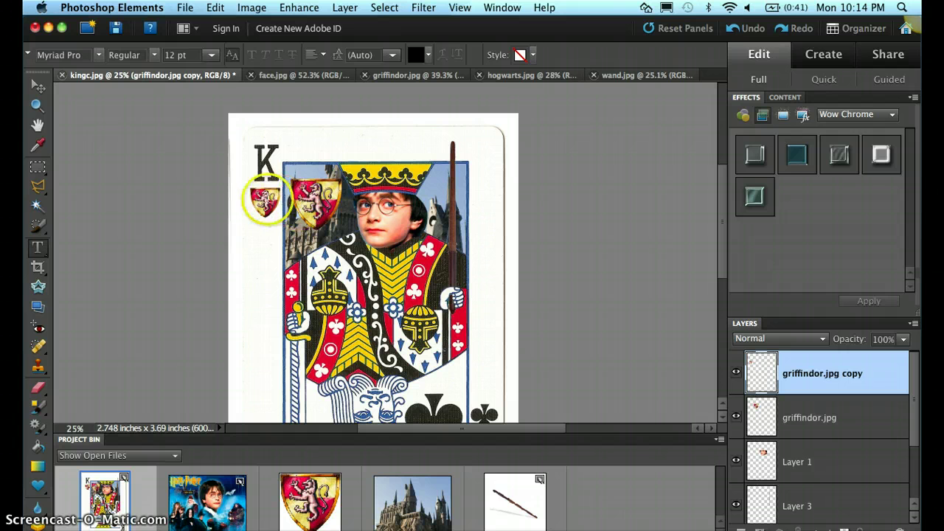
{"action": "left_click", "coordinate": [38, 86]}
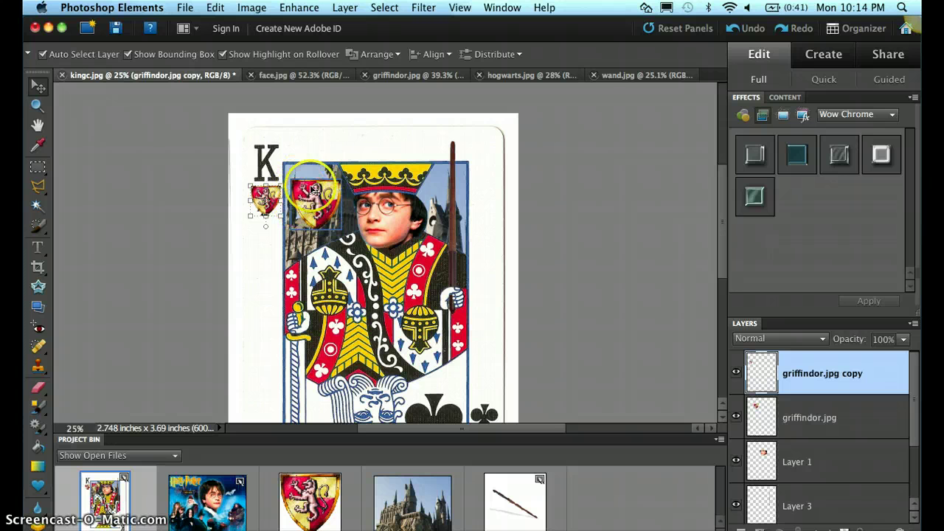
{"action": "left_click_drag", "start_coordinate": [325, 193], "coordinate": [317, 208]}
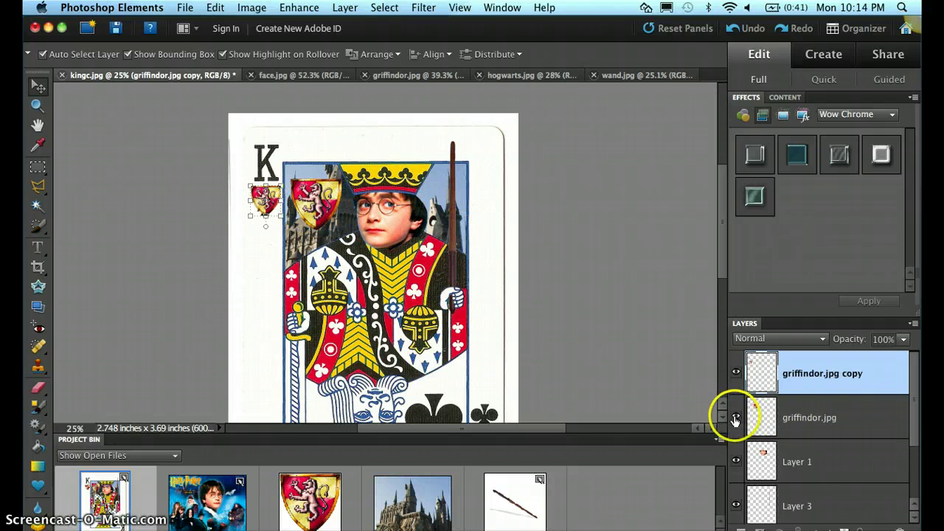
{"action": "left_click", "coordinate": [735, 417]}
{"action": "left_click", "coordinate": [735, 416]}
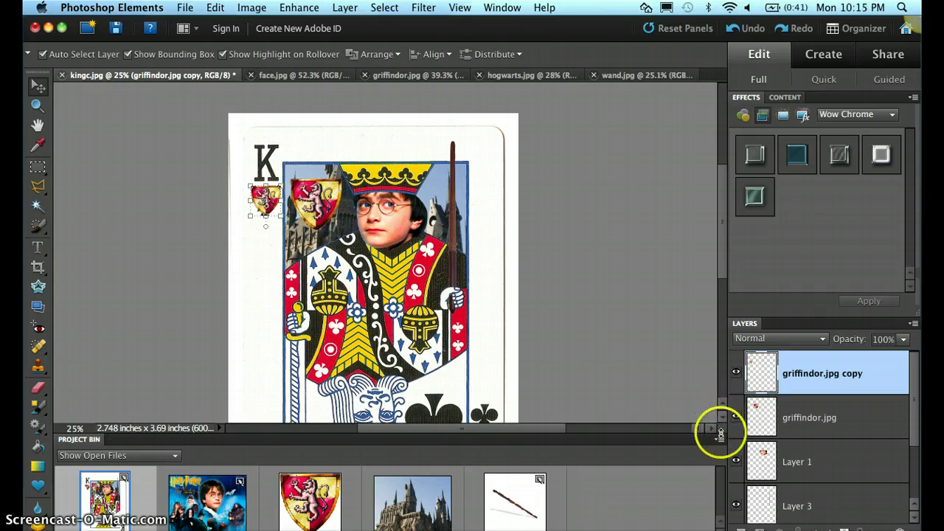
{"action": "left_click", "coordinate": [735, 373]}
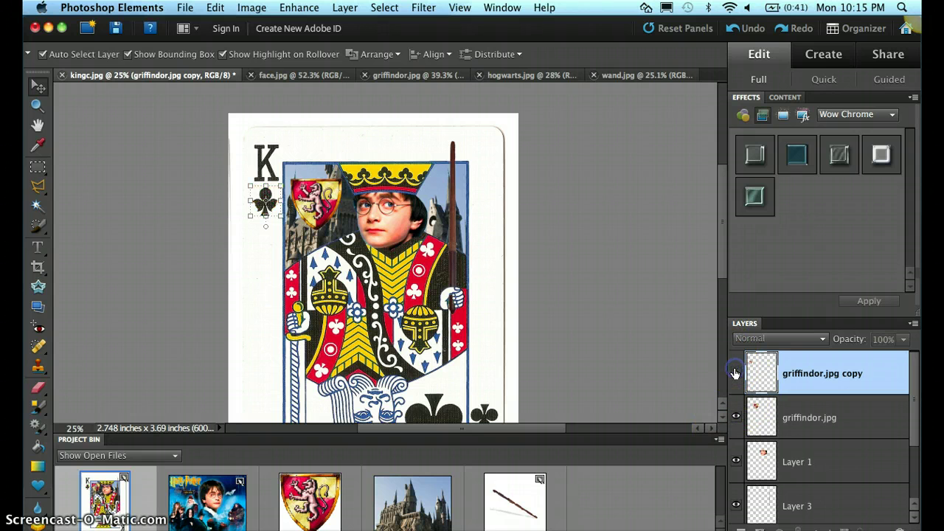
{"action": "left_click", "coordinate": [735, 373]}
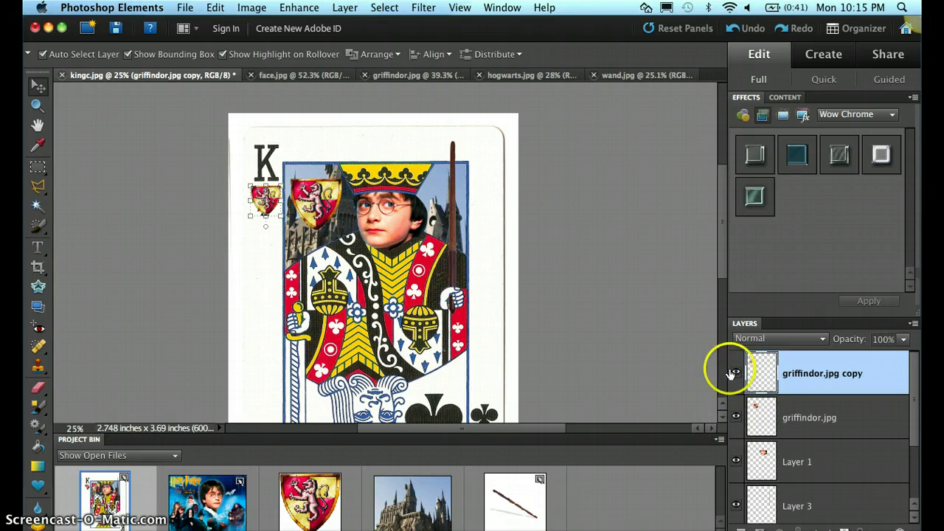
Step: On Layer 0, clone clean white card background over the black club edges protruding around the small shield under the K
{"action": "left_click", "coordinate": [262, 225]}
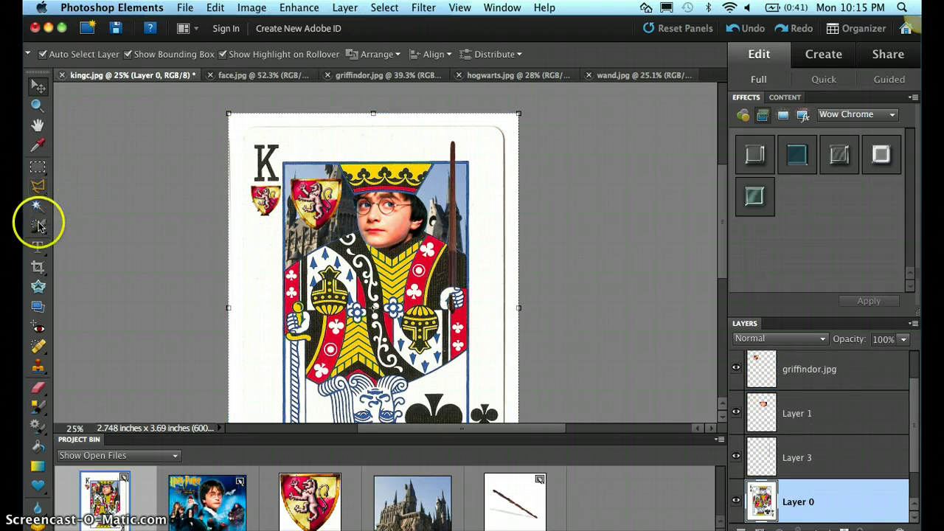
{"action": "left_click", "coordinate": [37, 106]}
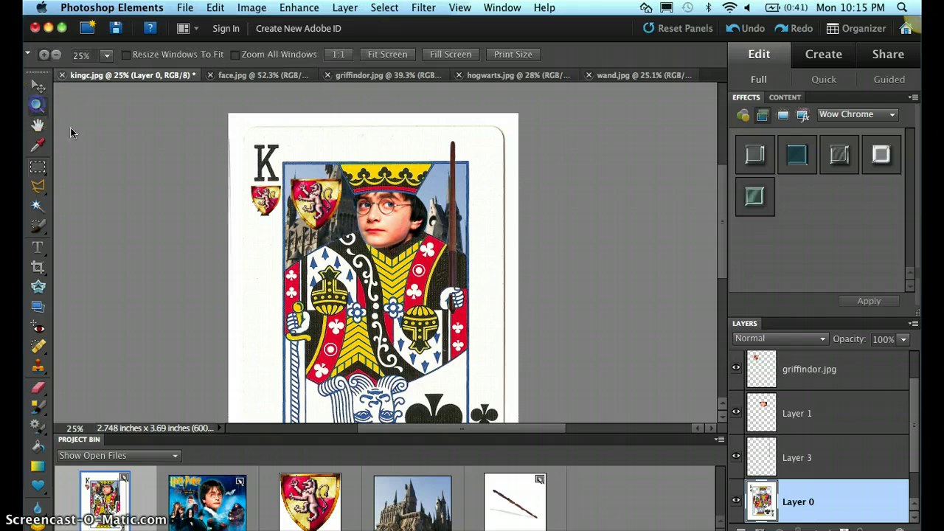
{"action": "left_click_drag", "start_coordinate": [275, 240], "coordinate": [288, 240]}
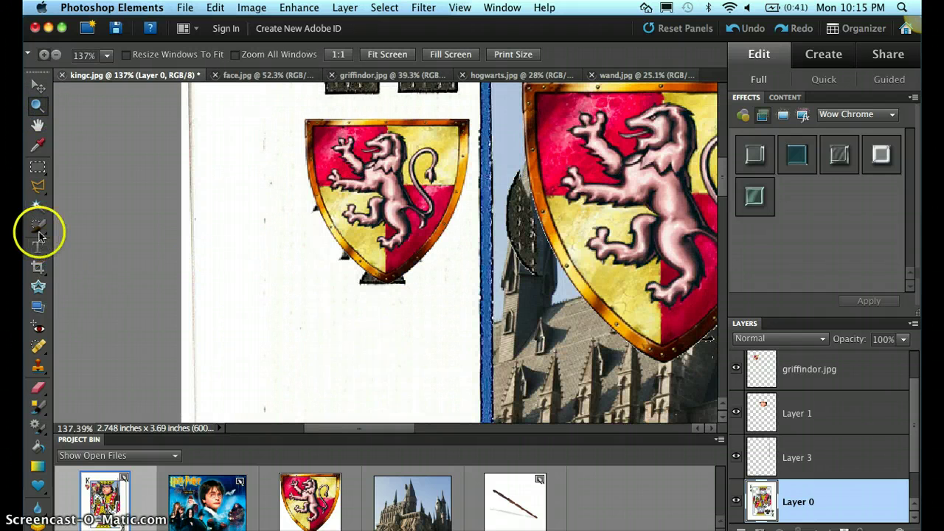
{"action": "left_click", "coordinate": [38, 366]}
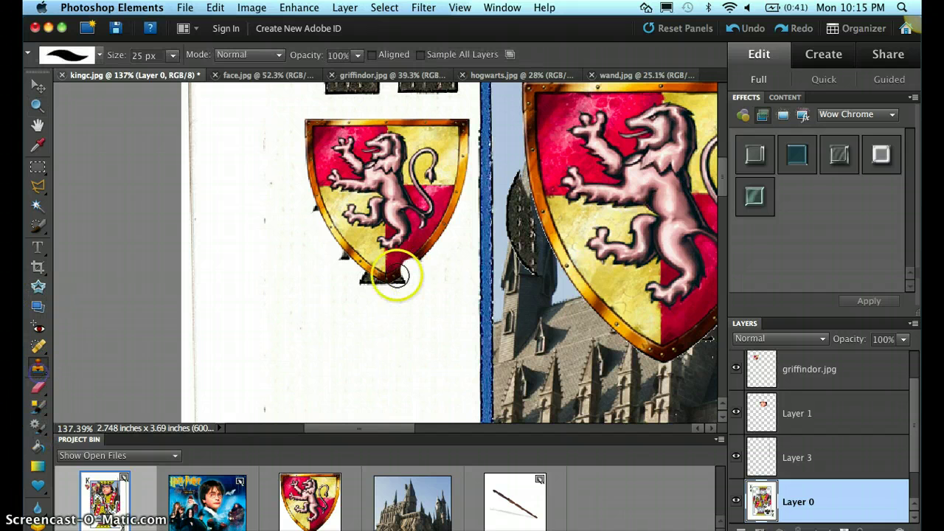
{"action": "left_click", "coordinate": [340, 301], "text": "alt"}
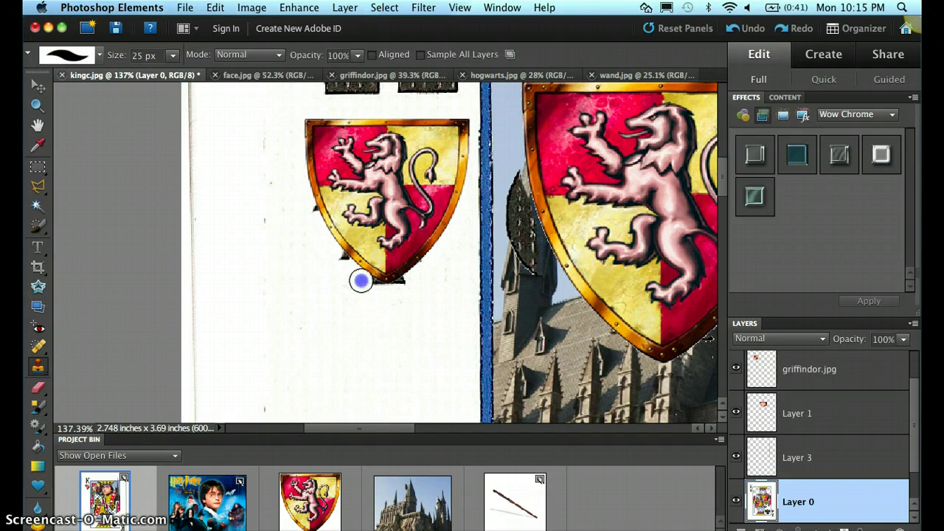
{"action": "mouse_move", "coordinate": [361, 280]}
{"action": "left_mouse_down"}
{"action": "mouse_move", "coordinate": [405, 270]}
{"action": "mouse_move", "coordinate": [403, 279]}
{"action": "mouse_move", "coordinate": [420, 263]}
{"action": "mouse_move", "coordinate": [344, 253]}
{"action": "left_mouse_up"}
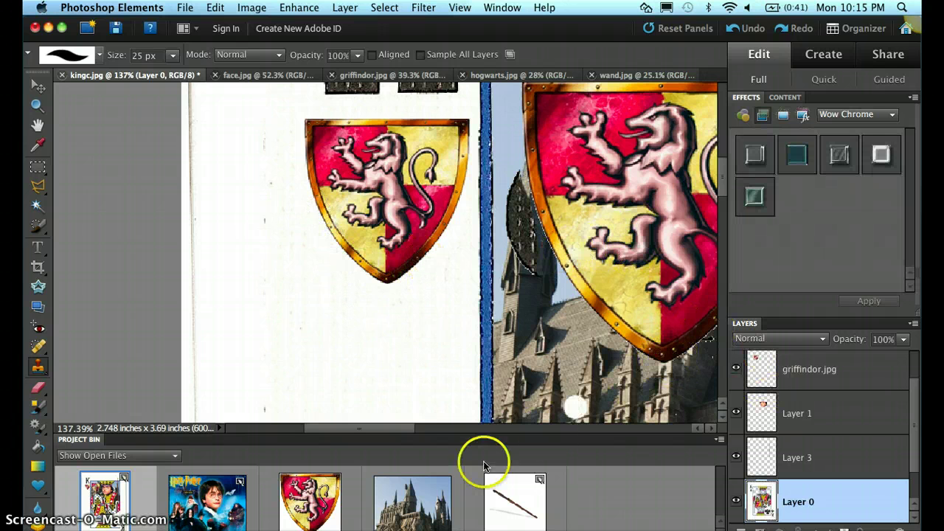
Step: Toggle the visibility of Layer 0 and griffindor.jpg to examine which layer holds the dark remnant beside the large shield
{"action": "left_click", "coordinate": [397, 429]}
{"action": "left_click_drag", "start_coordinate": [397, 433], "coordinate": [446, 433]}
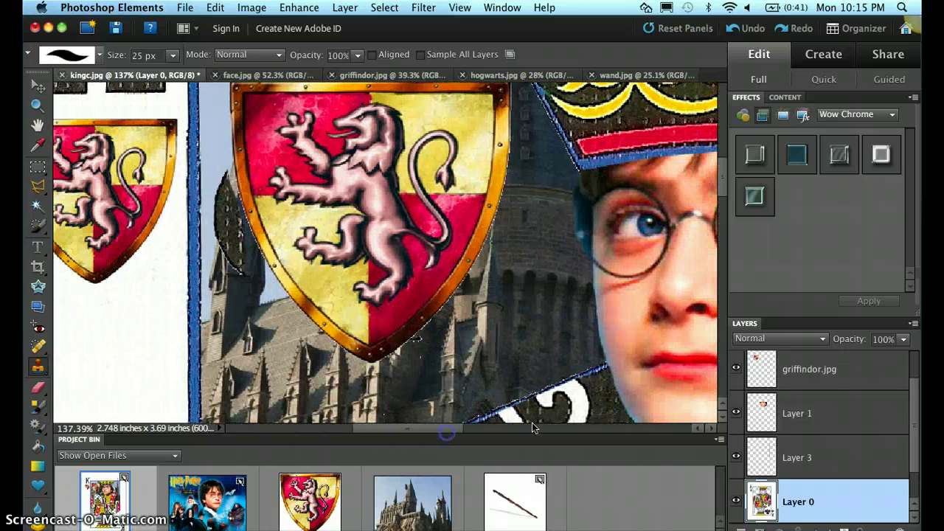
{"action": "left_click", "coordinate": [737, 502]}
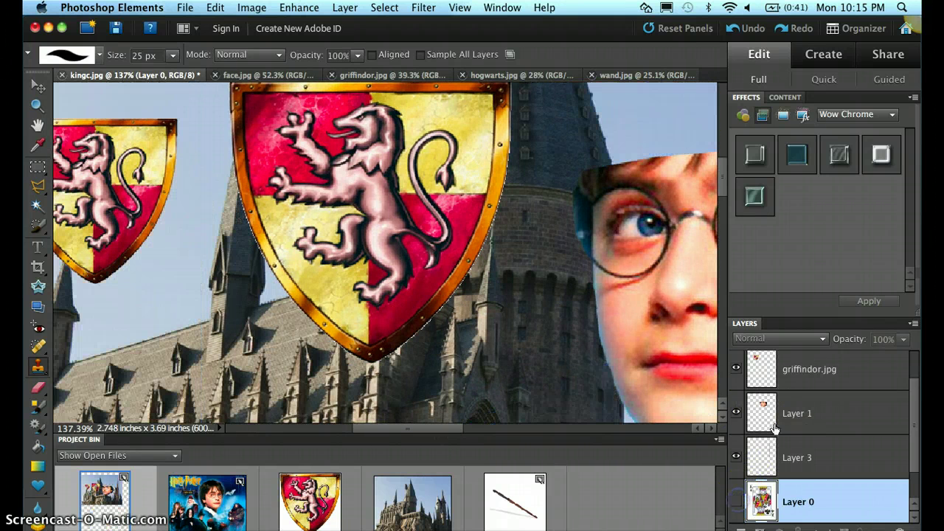
{"action": "left_click", "coordinate": [737, 412]}
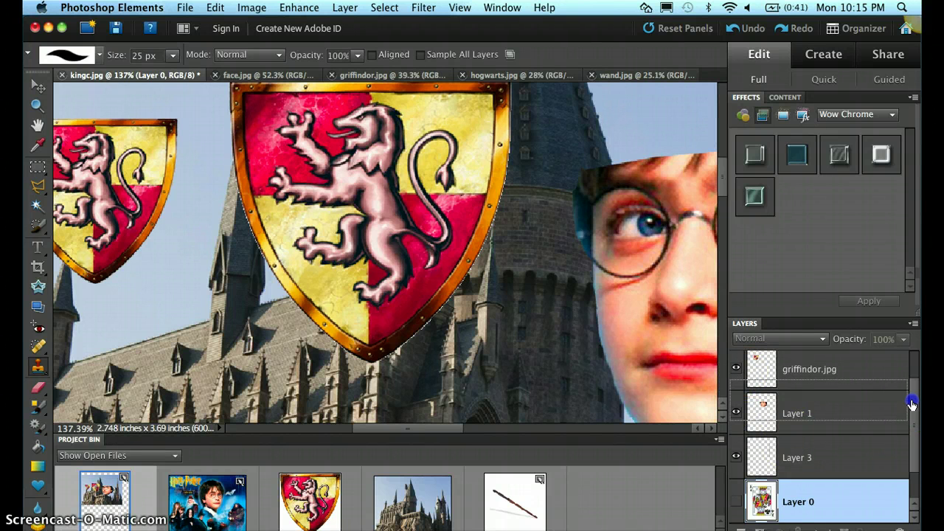
{"action": "left_click_drag", "start_coordinate": [911, 403], "coordinate": [916, 379]}
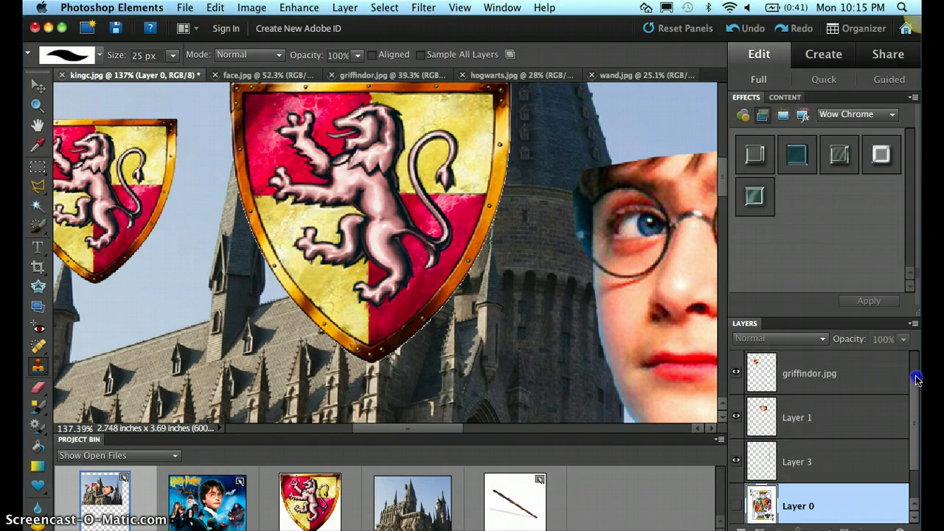
{"action": "left_click", "coordinate": [735, 373]}
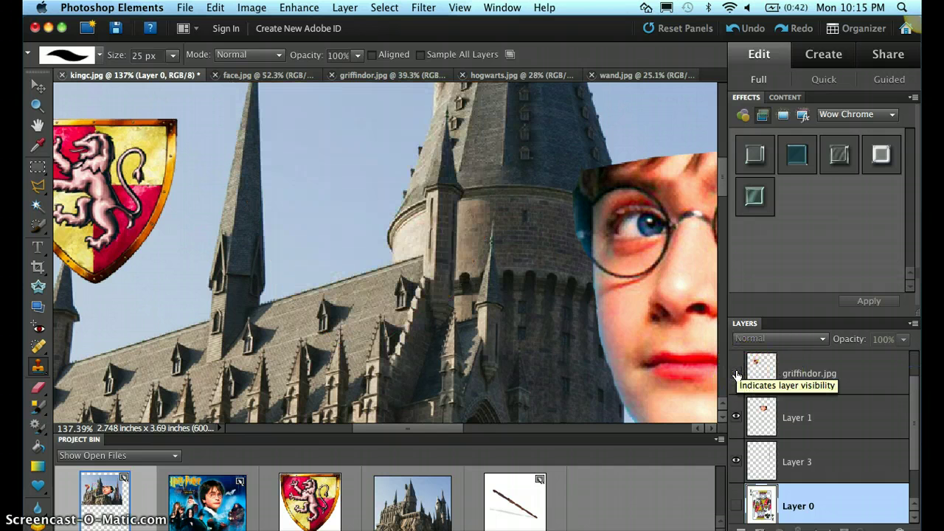
{"action": "left_click", "coordinate": [736, 373]}
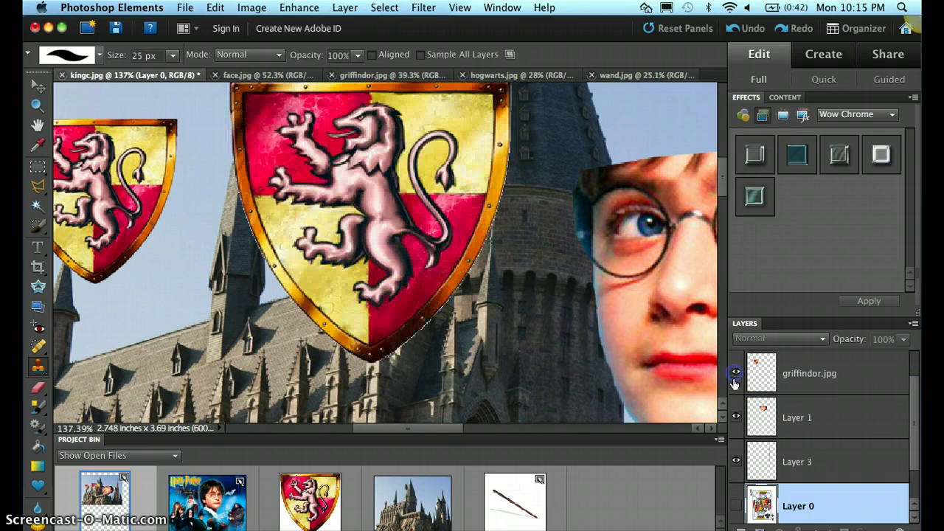
{"action": "left_click", "coordinate": [736, 507]}
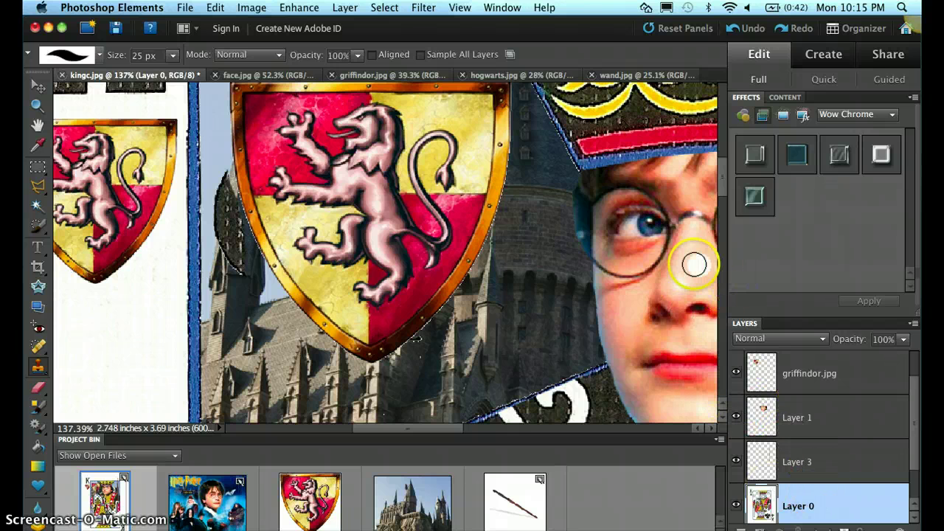
{"action": "left_click", "coordinate": [673, 290]}
{"action": "key", "text": "super+minus"}
{"action": "key", "text": "super+minus"}
{"action": "key", "text": "super+minus"}
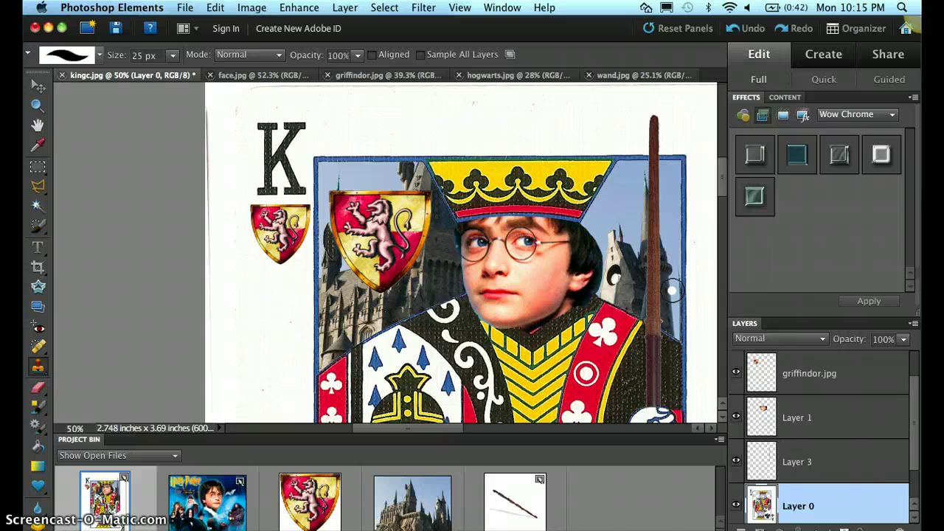
{"action": "left_click", "coordinate": [438, 238]}
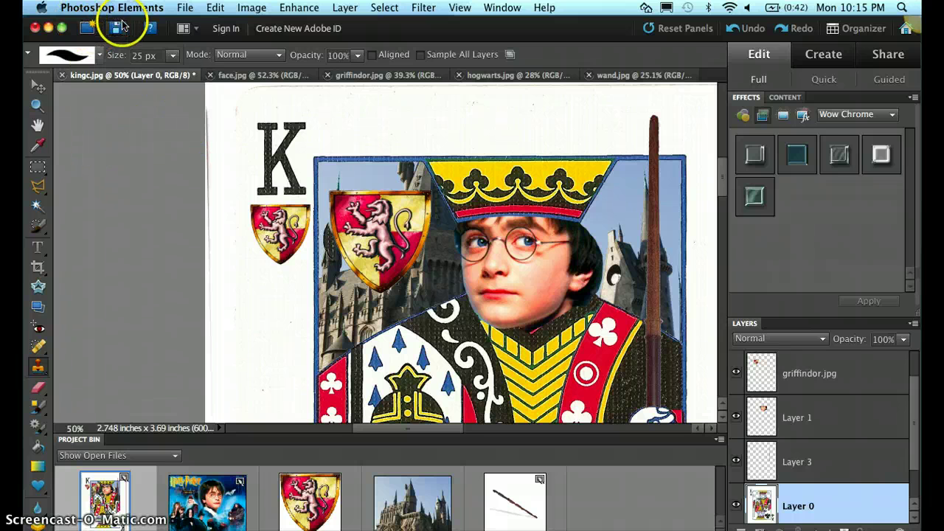
Step: Start a new text layer outside the card's edge and set its font to Harry Potter
{"action": "left_click", "coordinate": [37, 252]}
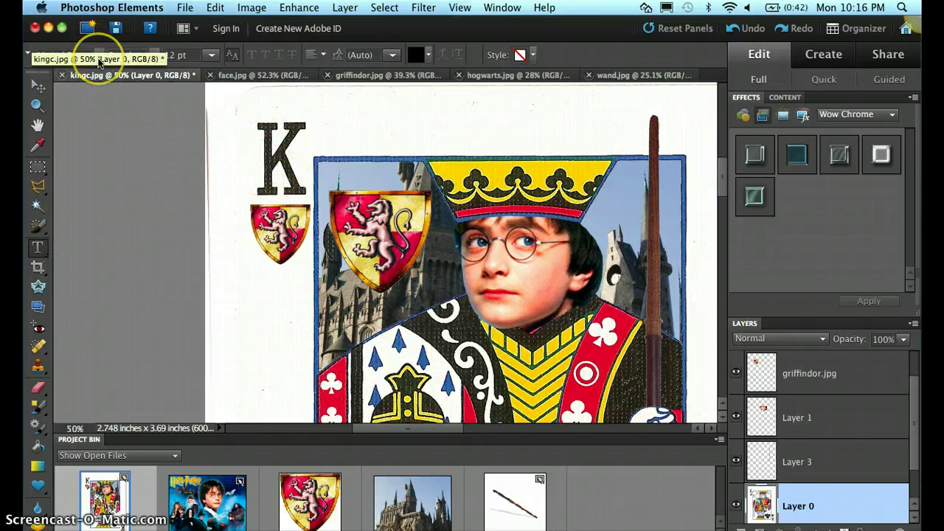
{"action": "left_click", "coordinate": [89, 99]}
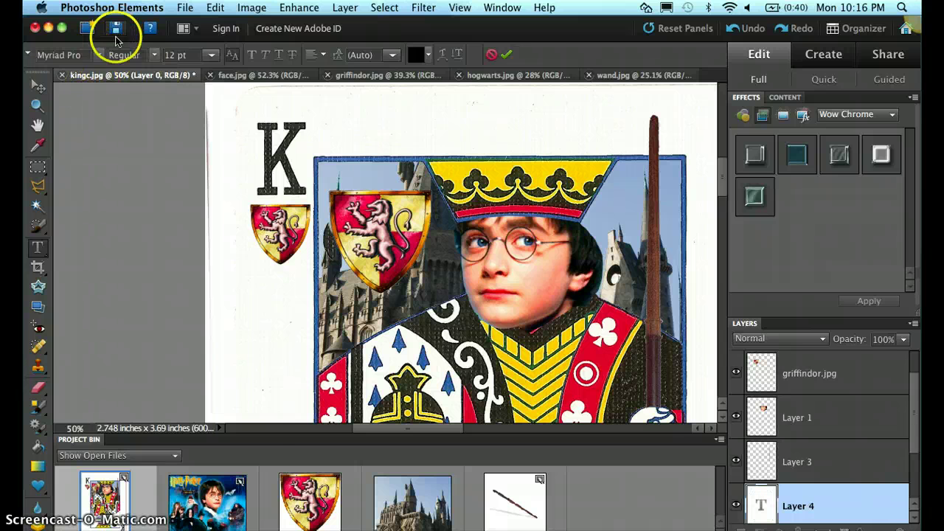
{"action": "left_click", "coordinate": [97, 56]}
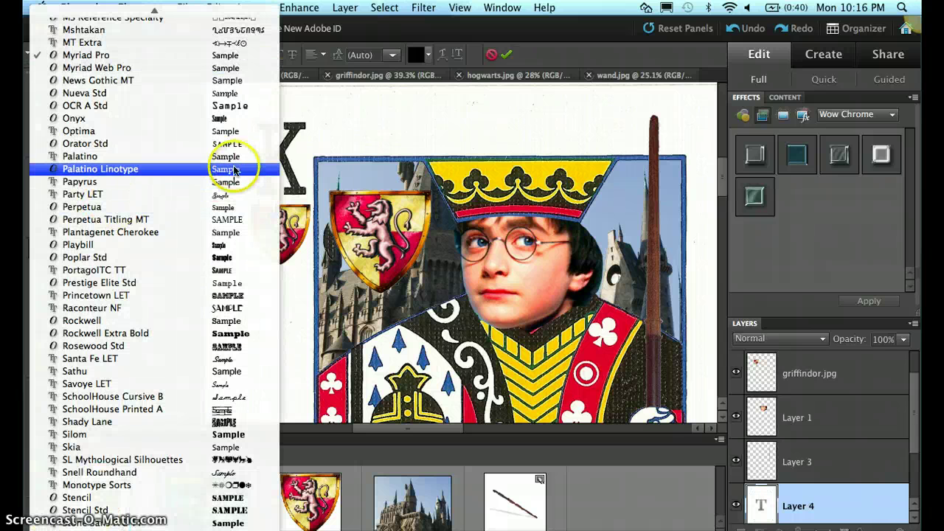
{"action": "left_click", "coordinate": [193, 60]}
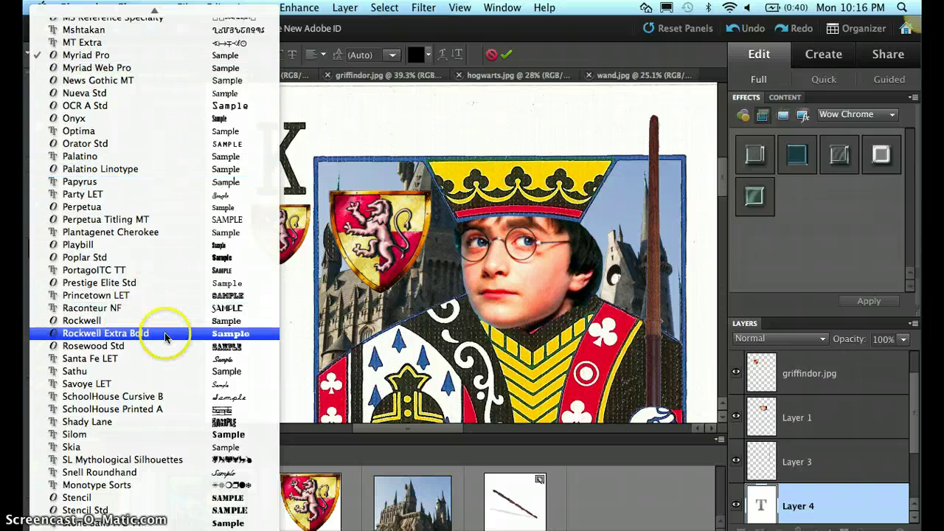
{"action": "mouse_move", "coordinate": [156, 12]}
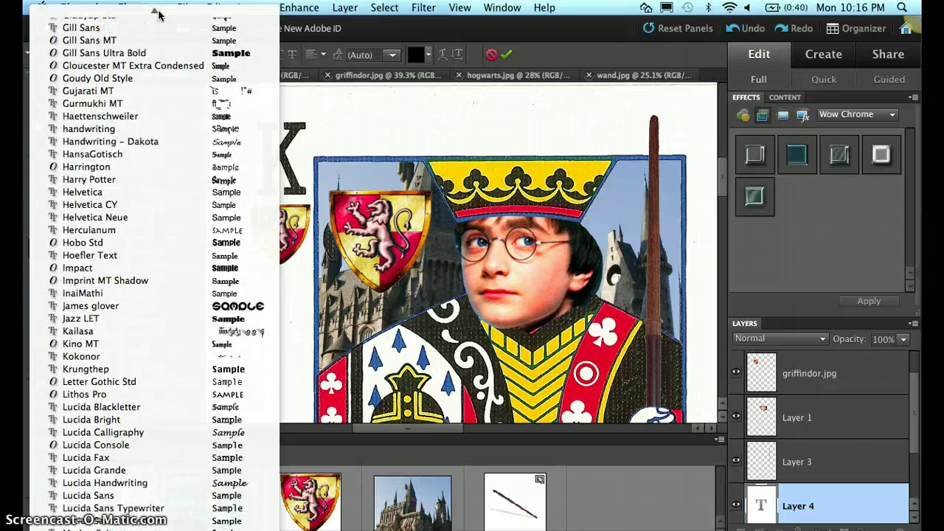
{"action": "left_click", "coordinate": [154, 28]}
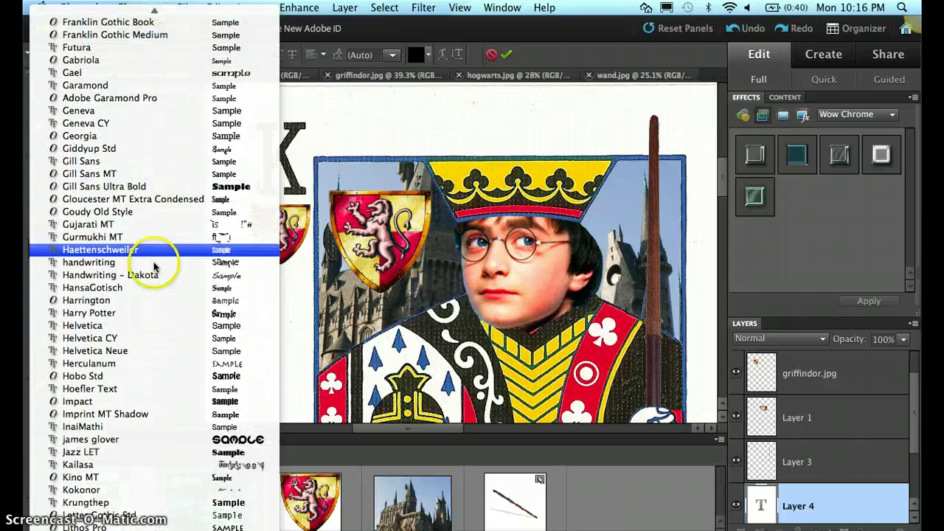
{"action": "left_click", "coordinate": [153, 311]}
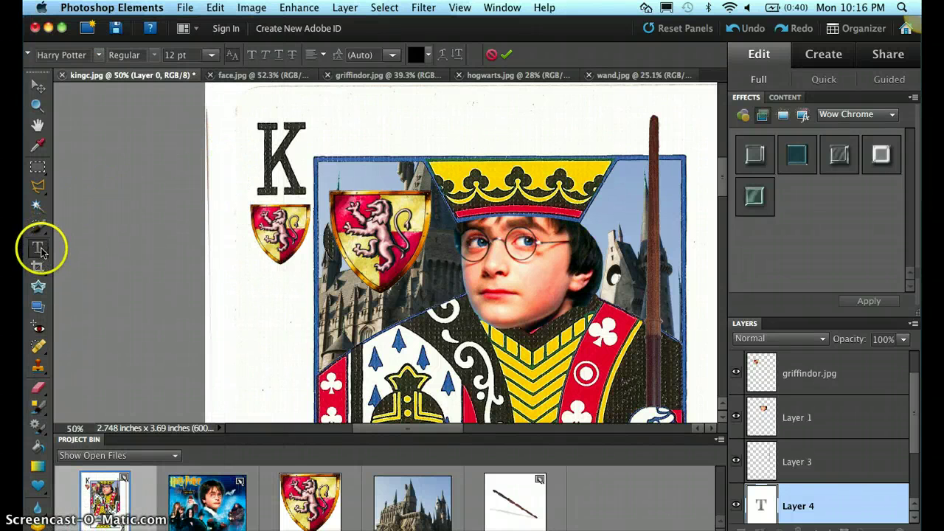
{"action": "left_click", "coordinate": [100, 56]}
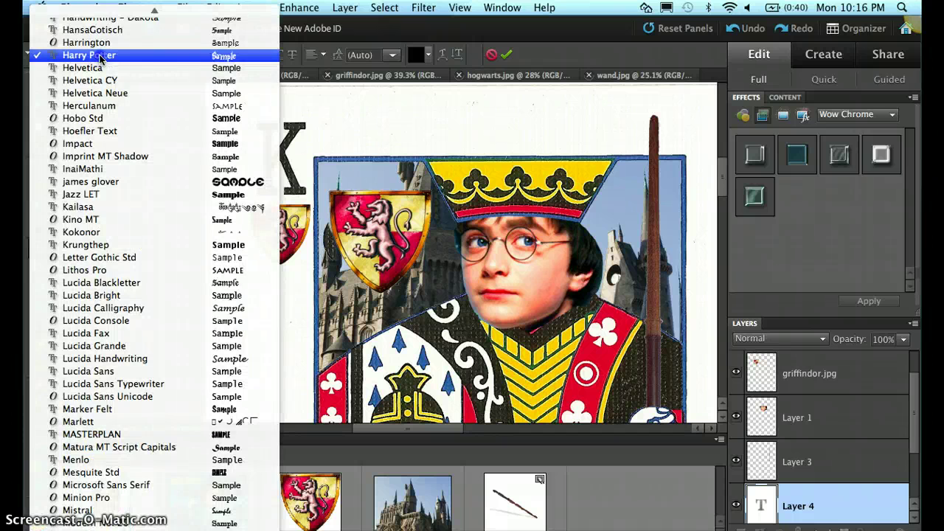
{"action": "left_click", "coordinate": [100, 56]}
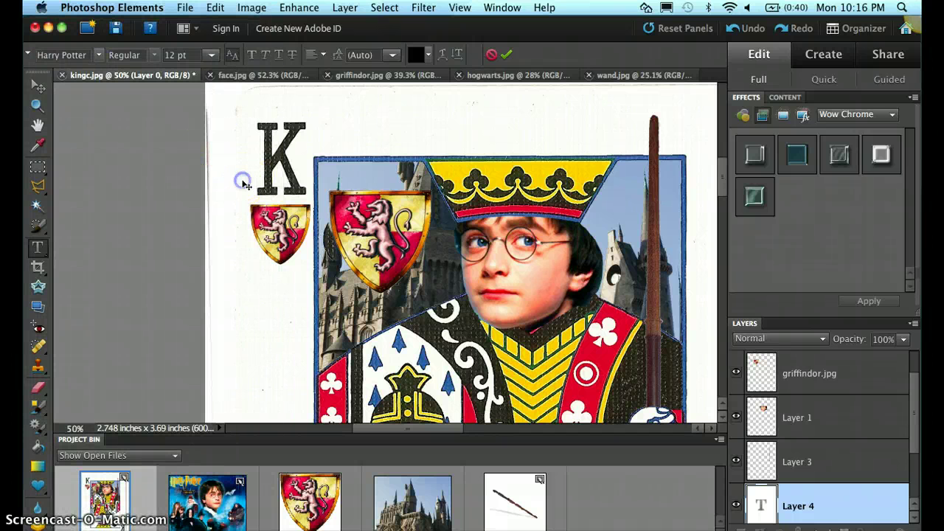
{"action": "left_click", "coordinate": [245, 194]}
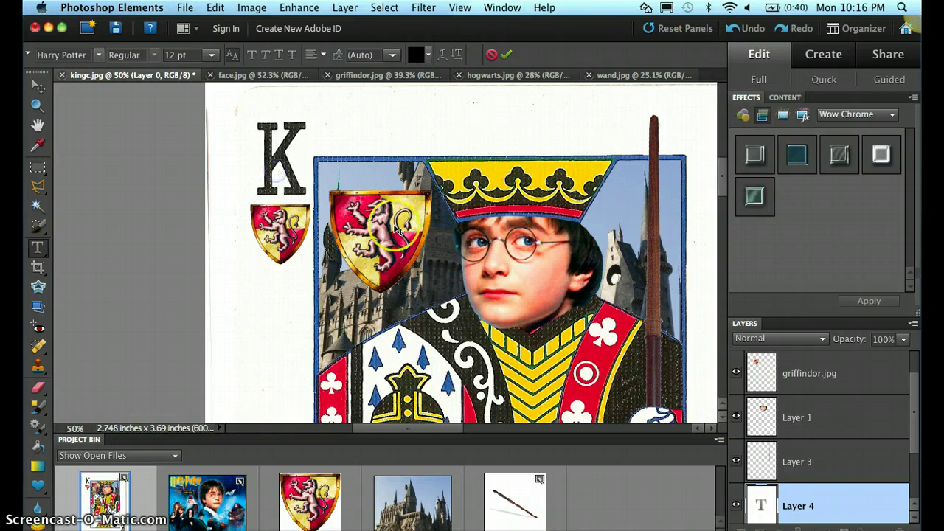
Step: Add a new text layer above Layer 0 with the letter H beside the K, set in the Harry Potter font
{"action": "left_click_drag", "start_coordinate": [914, 432], "coordinate": [921, 479]}
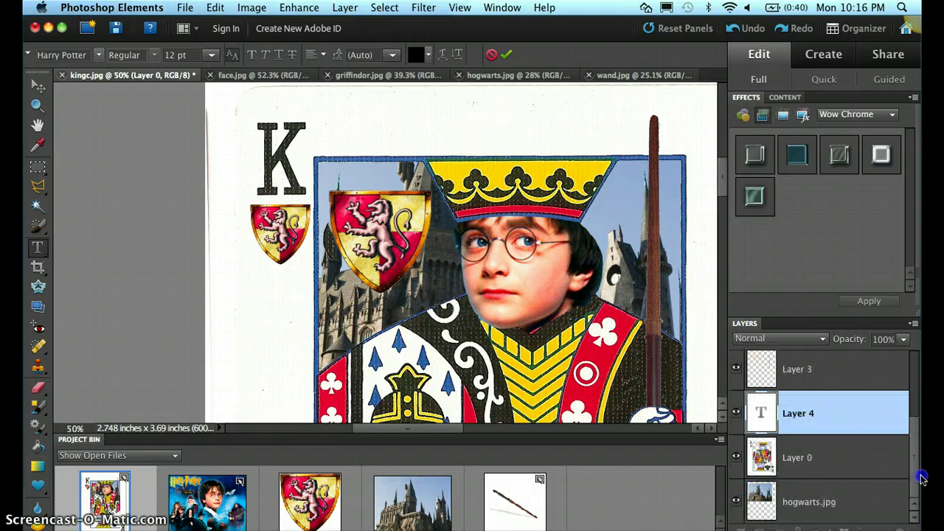
{"action": "left_click", "coordinate": [811, 499]}
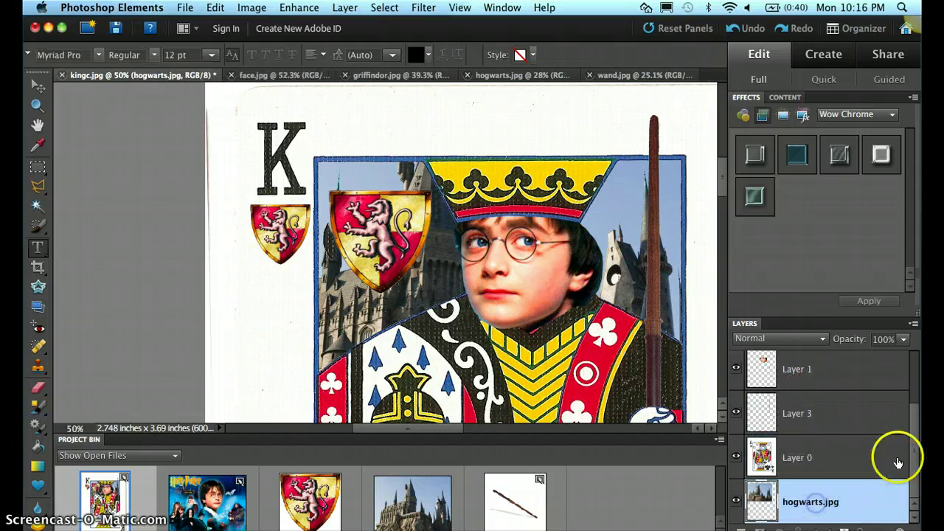
{"action": "left_click", "coordinate": [828, 455]}
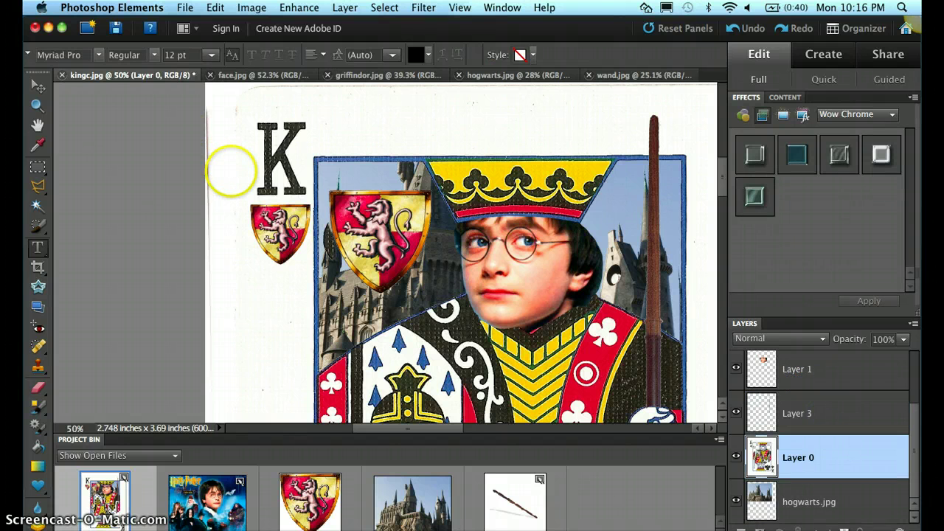
{"action": "left_click", "coordinate": [231, 169]}
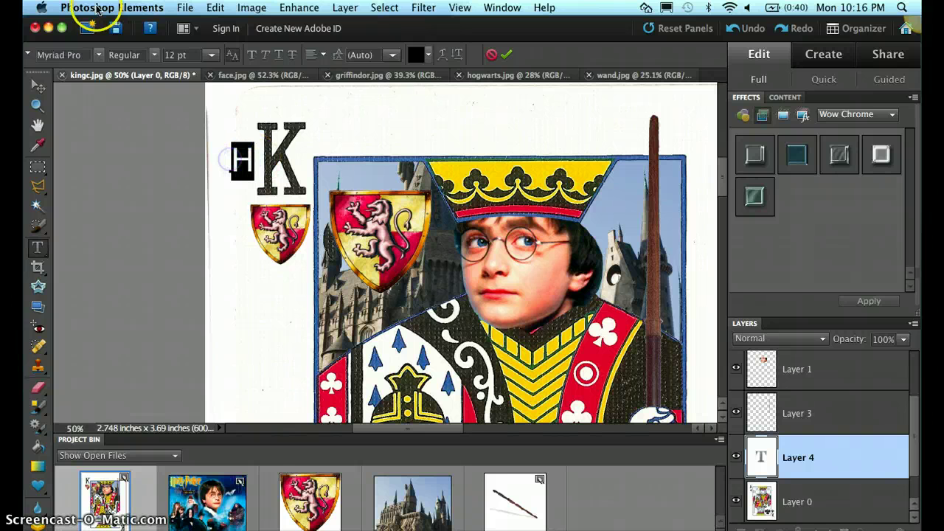
{"action": "left_click", "coordinate": [100, 56]}
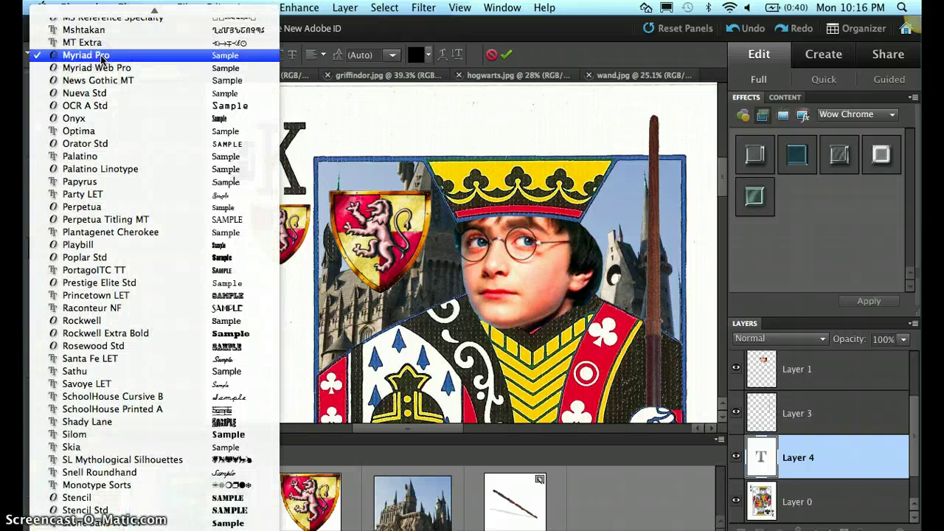
{"action": "mouse_move", "coordinate": [155, 11]}
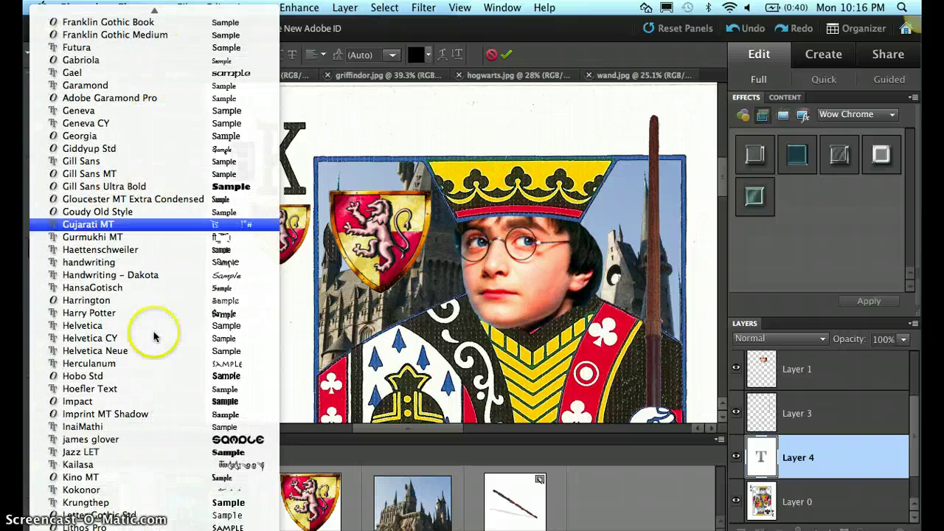
{"action": "left_click", "coordinate": [151, 311]}
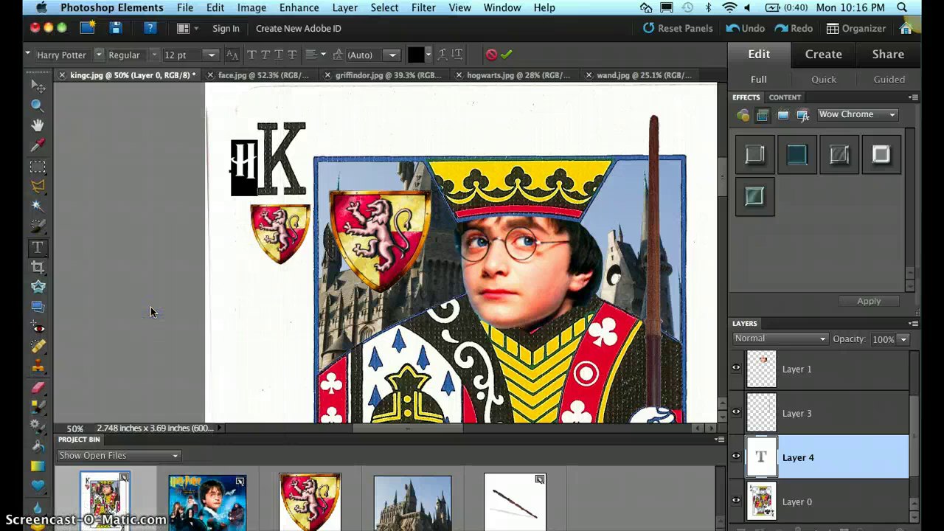
{"action": "left_click", "coordinate": [243, 174]}
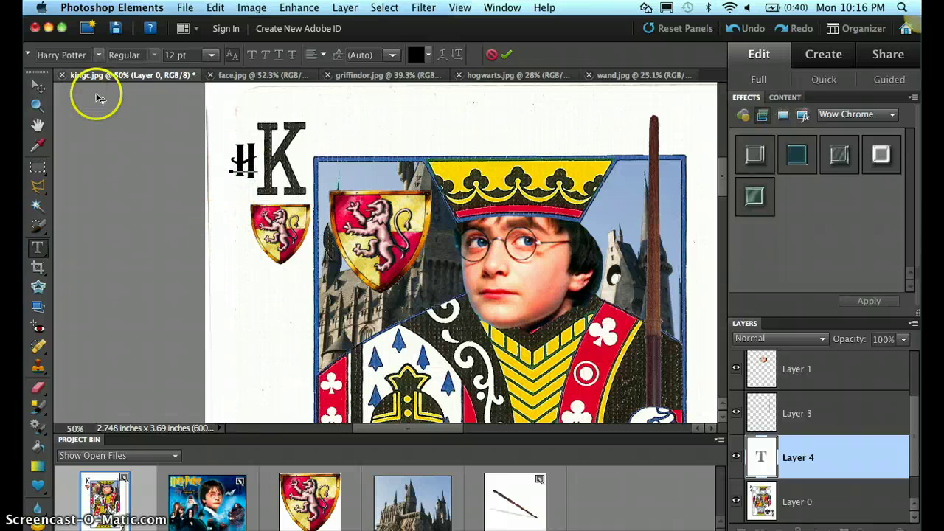
Step: Scale the H up proportionally to about 242.4% and position it over the K, just above the small shield
{"action": "left_click", "coordinate": [38, 86]}
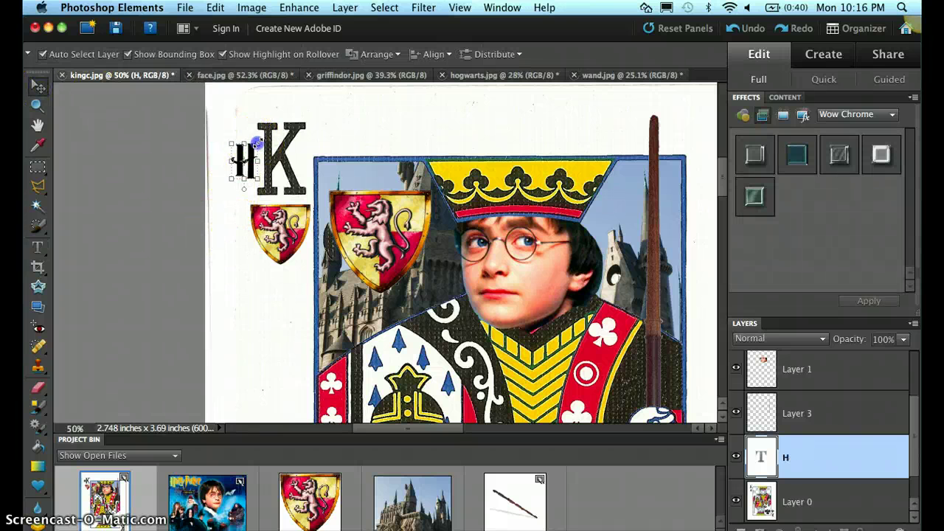
{"action": "left_click_drag", "start_coordinate": [256, 143], "coordinate": [333, 99]}
{"action": "left_click", "coordinate": [285, 162]}
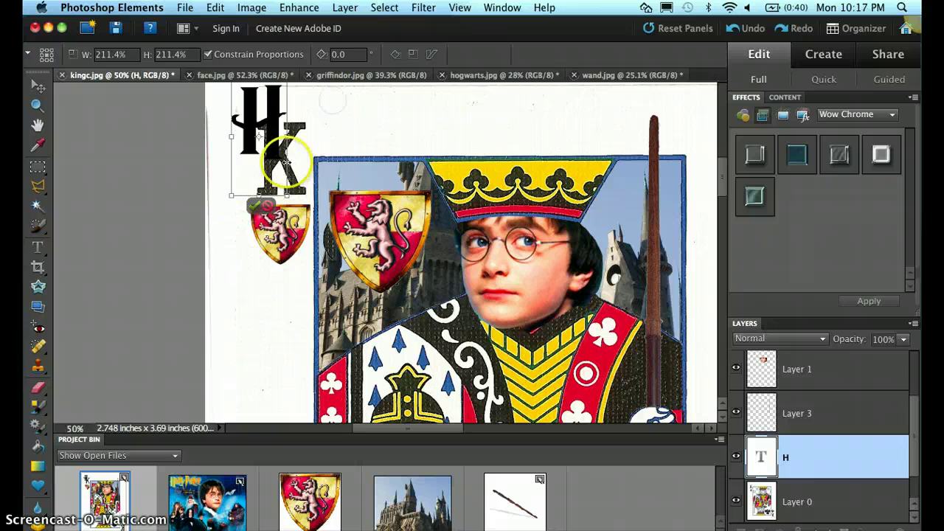
{"action": "left_click_drag", "start_coordinate": [286, 162], "coordinate": [303, 192]}
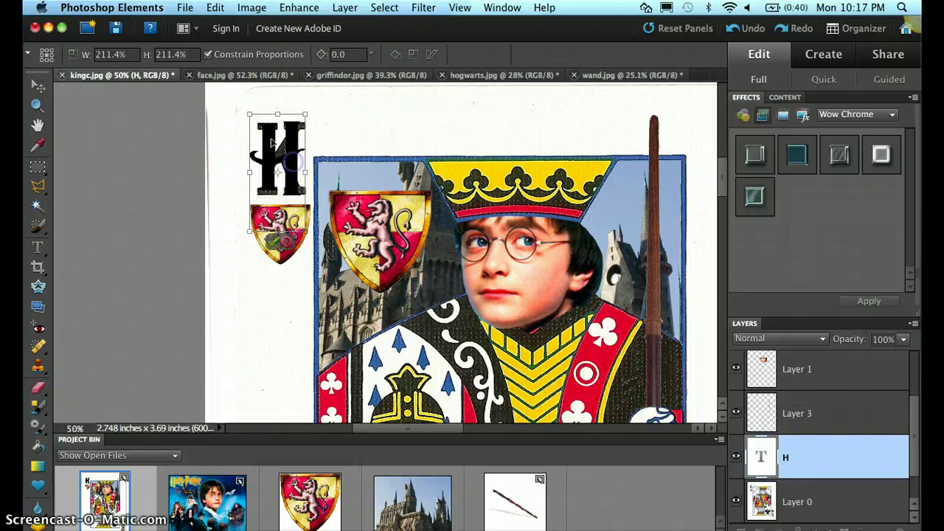
{"action": "left_click", "coordinate": [251, 122]}
{"action": "left_click_drag", "start_coordinate": [245, 113], "coordinate": [225, 105]}
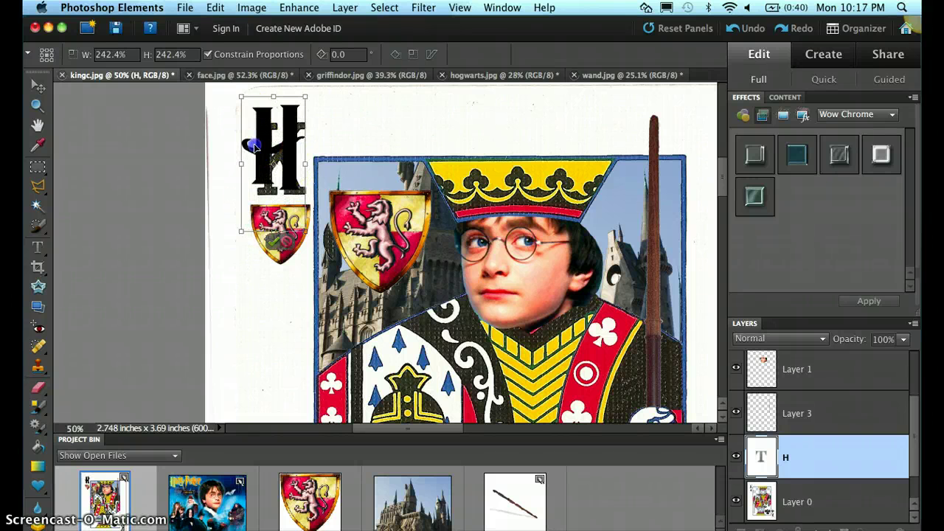
{"action": "mouse_move", "coordinate": [253, 147]}
{"action": "left_mouse_down"}
{"action": "mouse_move", "coordinate": [233, 146]}
{"action": "mouse_move", "coordinate": [223, 158]}
{"action": "mouse_move", "coordinate": [261, 158]}
{"action": "left_mouse_up"}
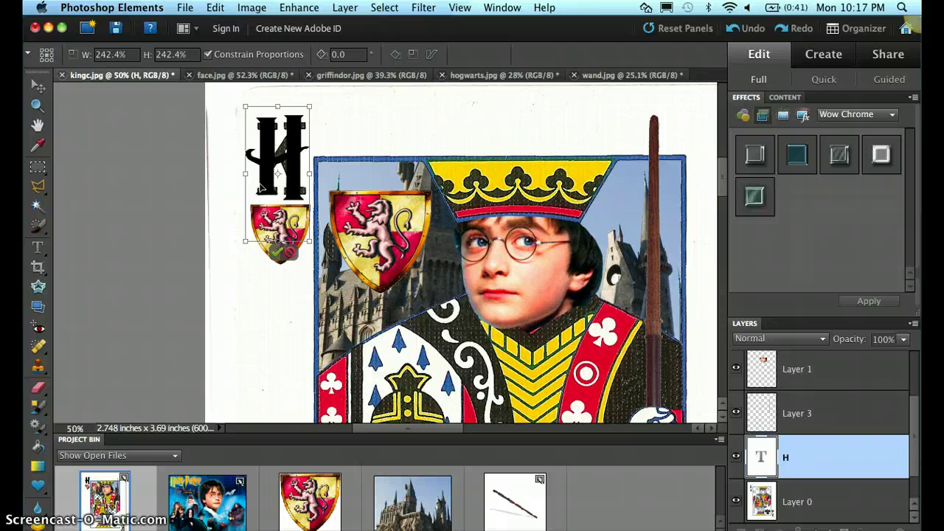
{"action": "left_click", "coordinate": [275, 252]}
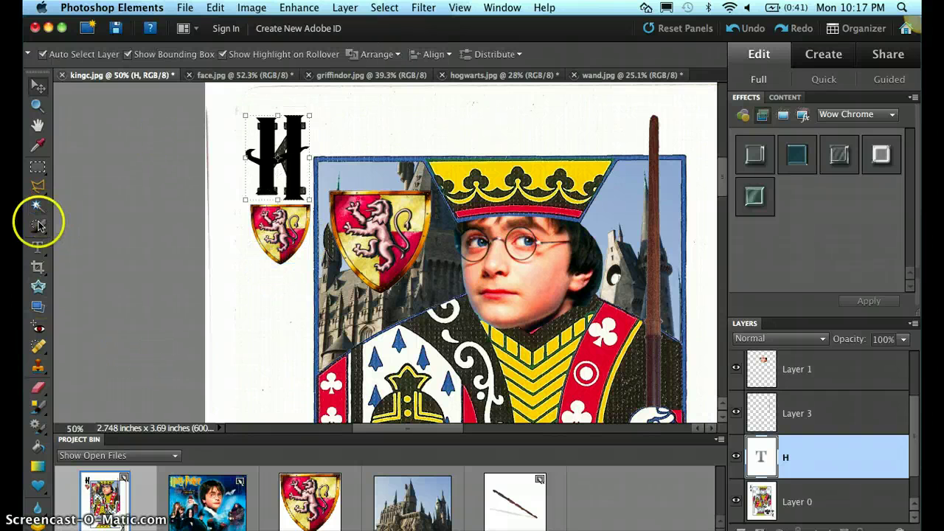
Step: On Layer 0, clone clean white card background over the parts of the K showing around the H
{"action": "left_click", "coordinate": [44, 368]}
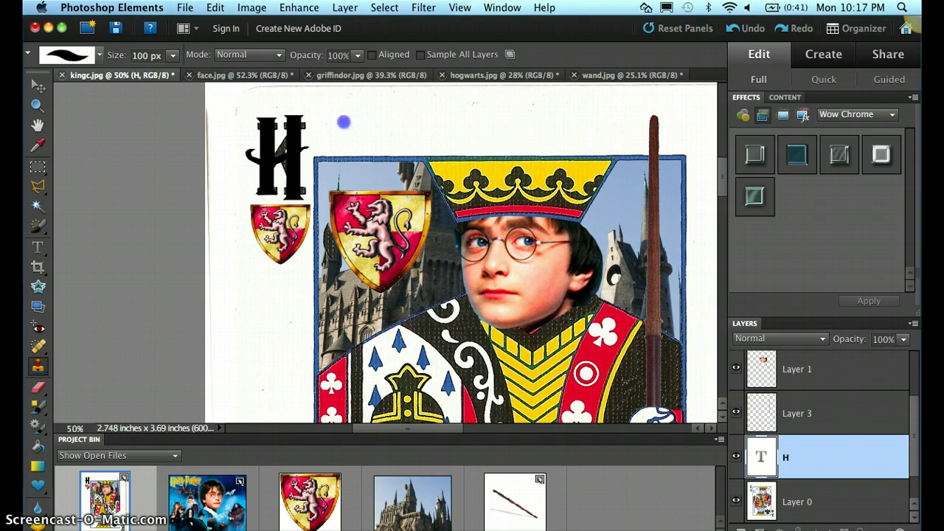
{"action": "left_click", "coordinate": [344, 122]}
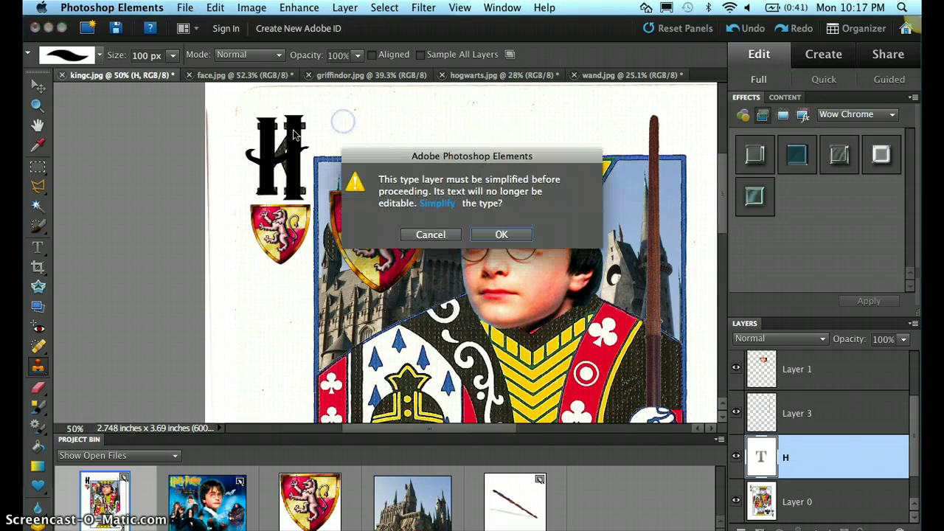
{"action": "left_click", "coordinate": [492, 234]}
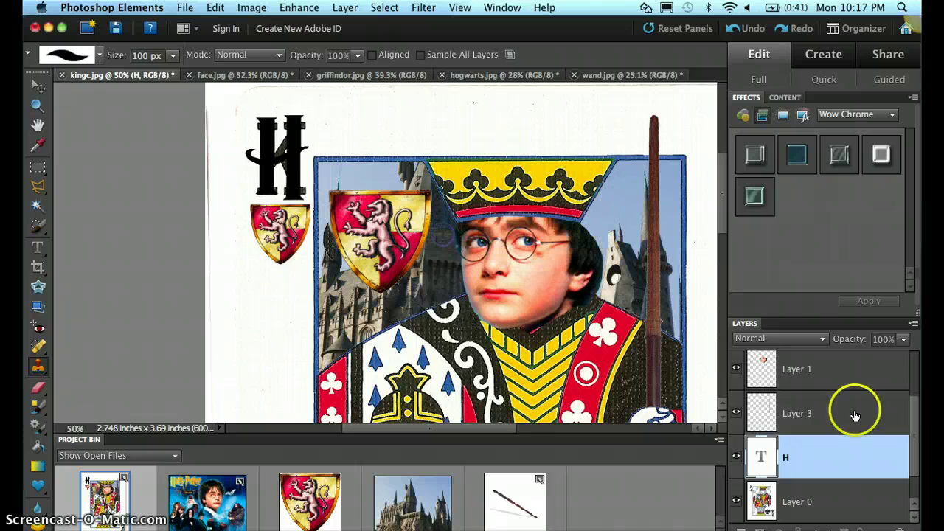
{"action": "left_click", "coordinate": [836, 506]}
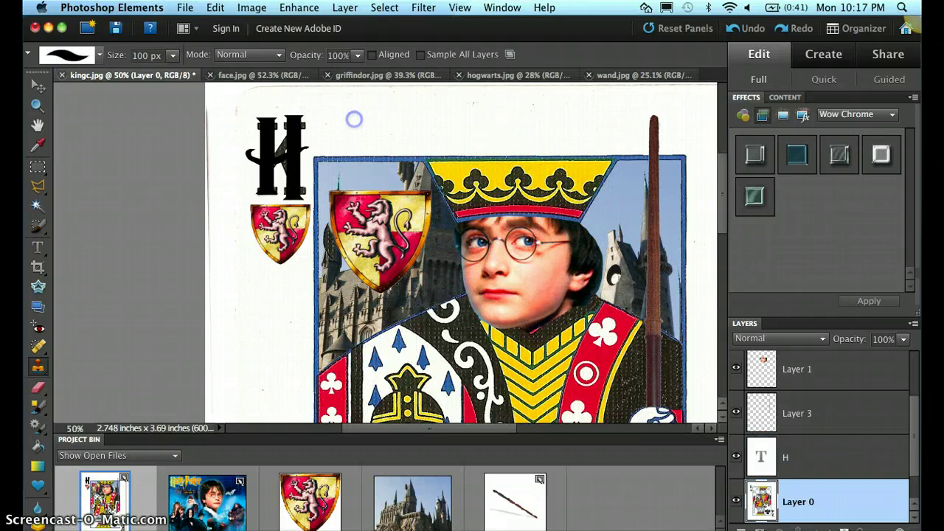
{"action": "mouse_move", "coordinate": [266, 140]}
{"action": "left_mouse_down"}
{"action": "mouse_move", "coordinate": [270, 133]}
{"action": "mouse_move", "coordinate": [262, 145]}
{"action": "left_mouse_up"}
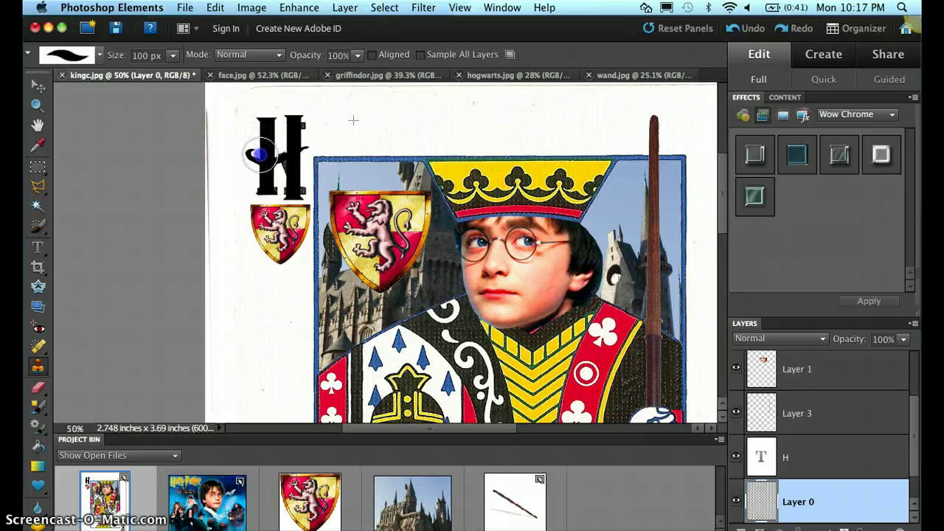
{"action": "left_click", "coordinate": [265, 181]}
{"action": "left_click", "coordinate": [257, 156]}
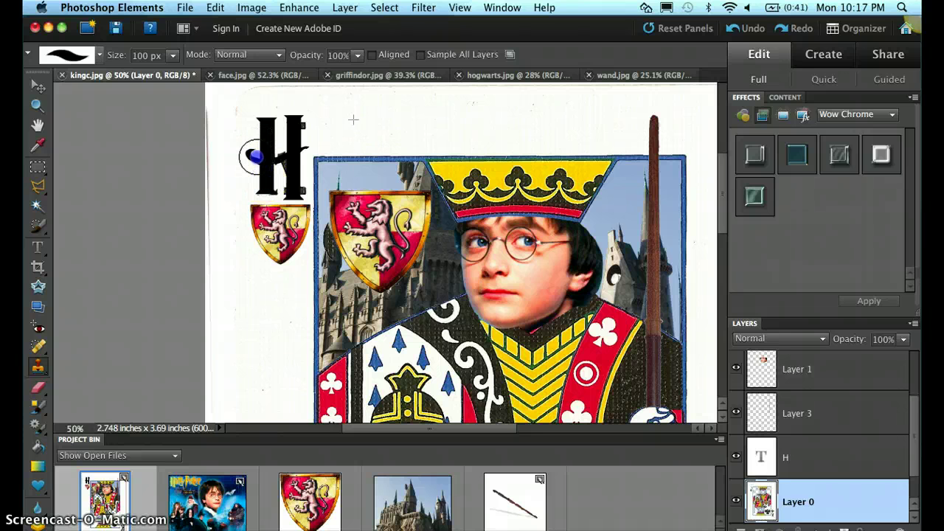
{"action": "left_click_drag", "start_coordinate": [252, 156], "coordinate": [288, 182]}
{"action": "key", "text": "super+z"}
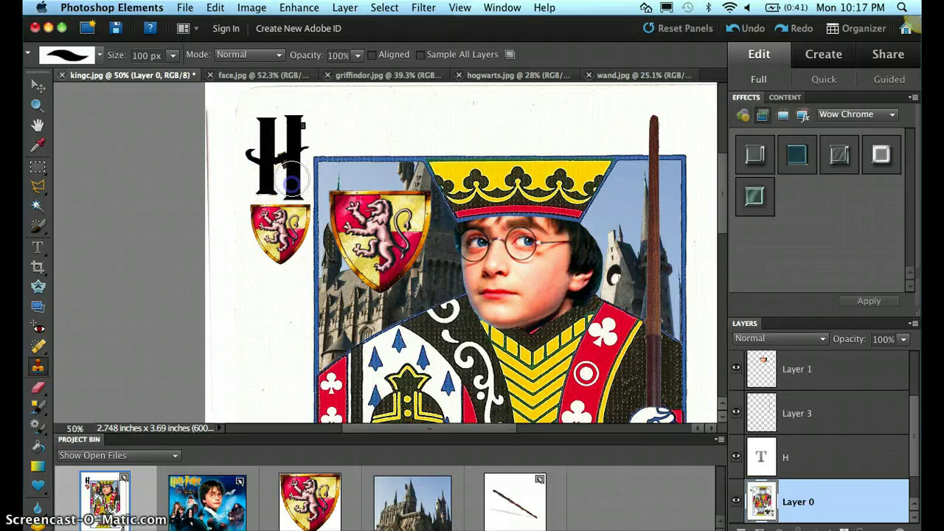
{"action": "mouse_move", "coordinate": [291, 132]}
{"action": "left_mouse_down"}
{"action": "mouse_move", "coordinate": [270, 152]}
{"action": "mouse_move", "coordinate": [263, 179]}
{"action": "left_mouse_up"}
{"action": "key", "text": "super+z"}
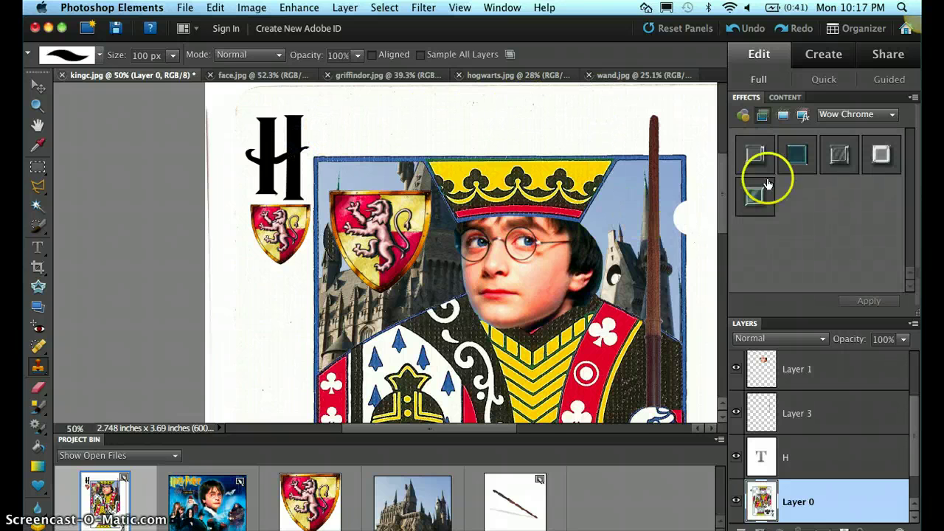
Step: Fit the whole card in view and flatten all of its layers into a single Background layer
{"action": "left_click_drag", "start_coordinate": [727, 154], "coordinate": [729, 211]}
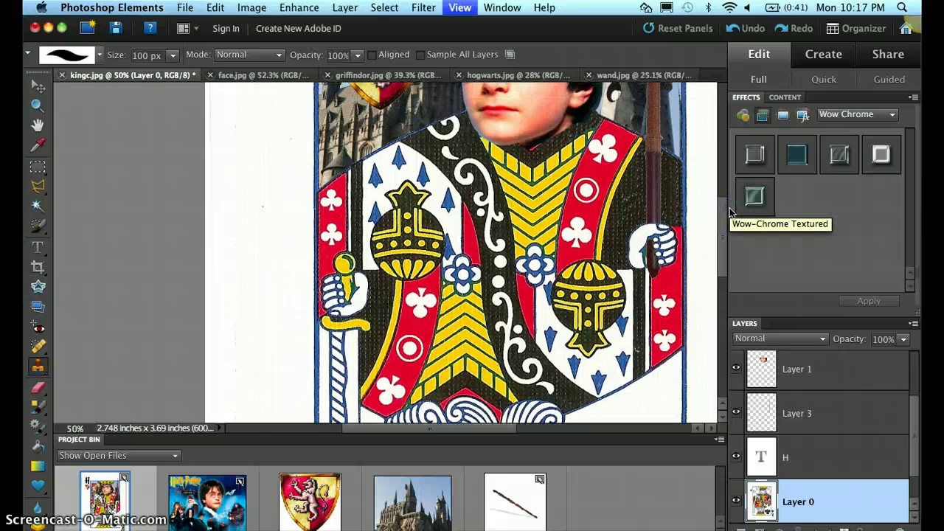
{"action": "key", "text": "super+0"}
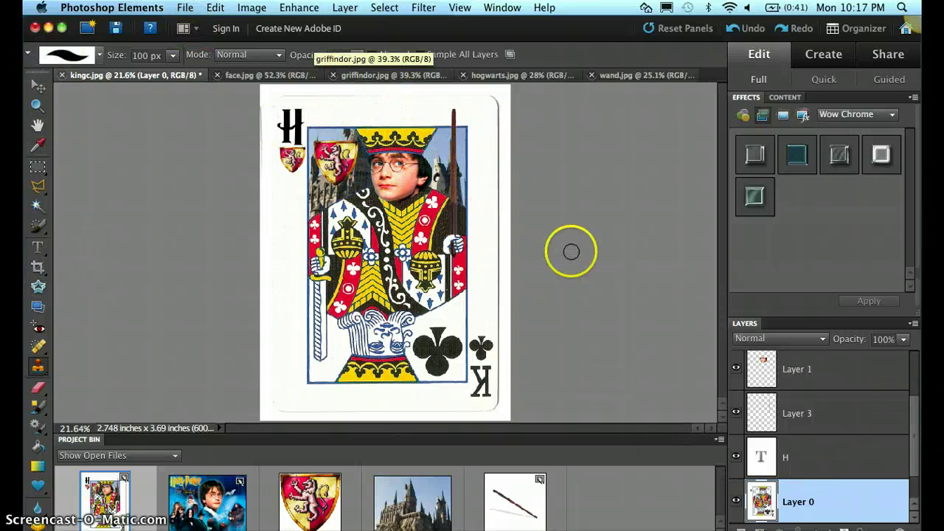
{"action": "right_click", "coordinate": [856, 385]}
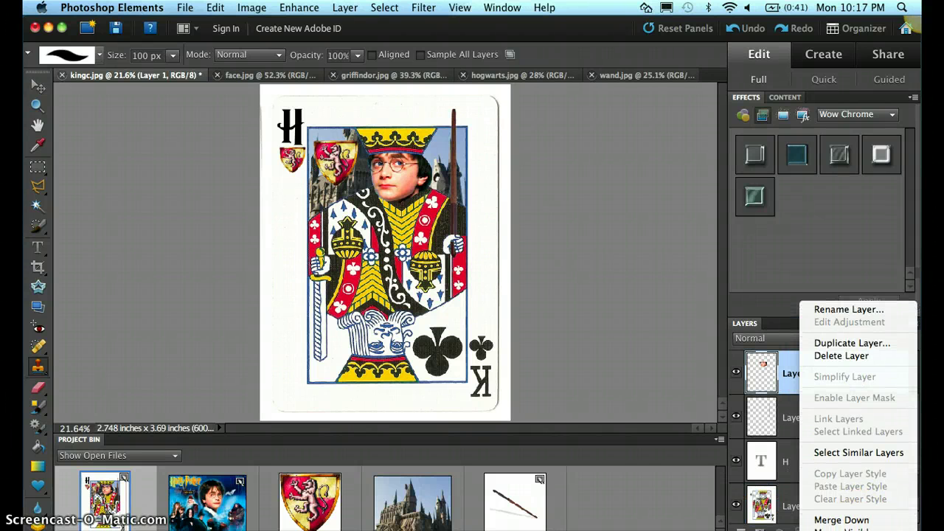
{"action": "left_click", "coordinate": [841, 530]}
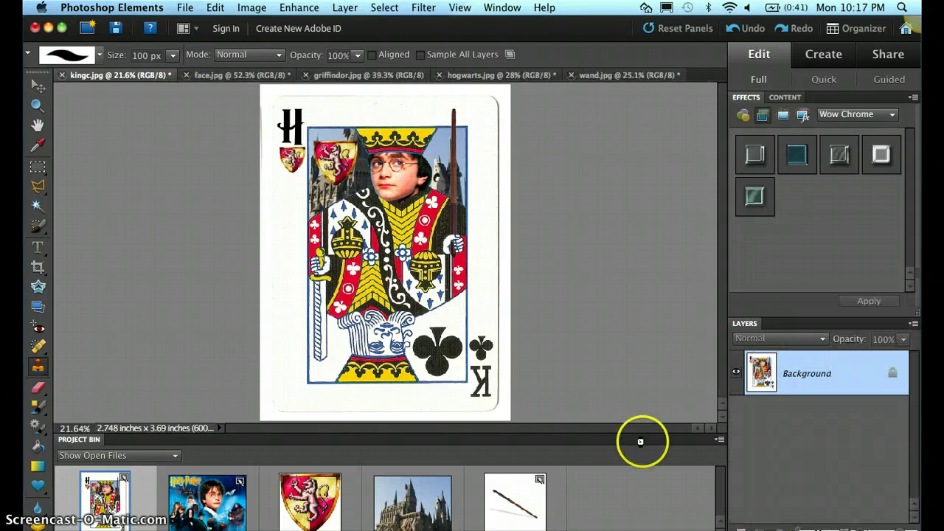
Step: Select the card's upper half from above the H down to the middle, copy it to Layer 1, and check the copy without the Background
{"action": "left_click", "coordinate": [40, 169]}
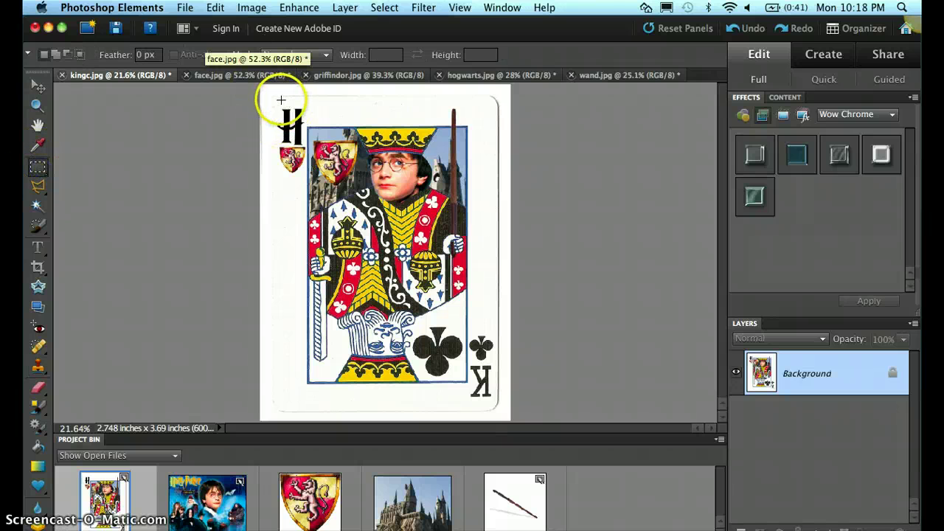
{"action": "left_click", "coordinate": [281, 128]}
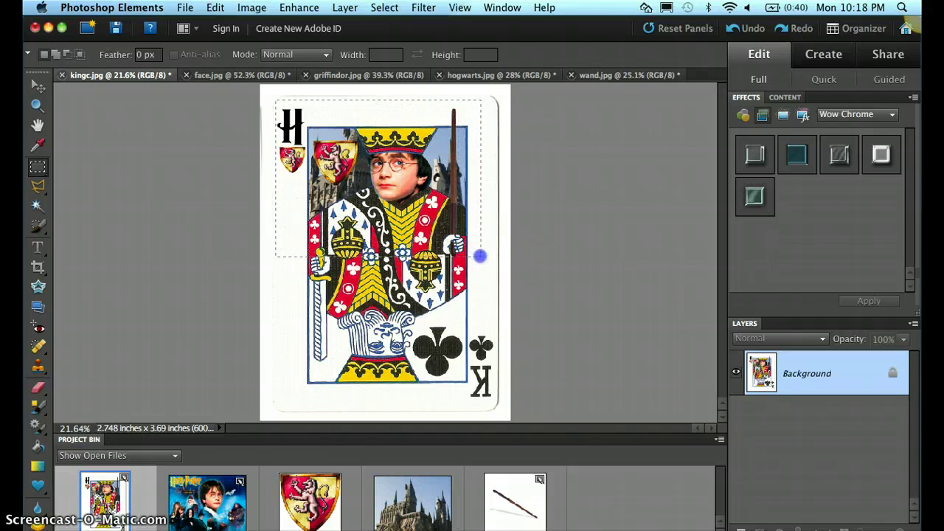
{"action": "left_click_drag", "start_coordinate": [480, 251], "coordinate": [480, 258]}
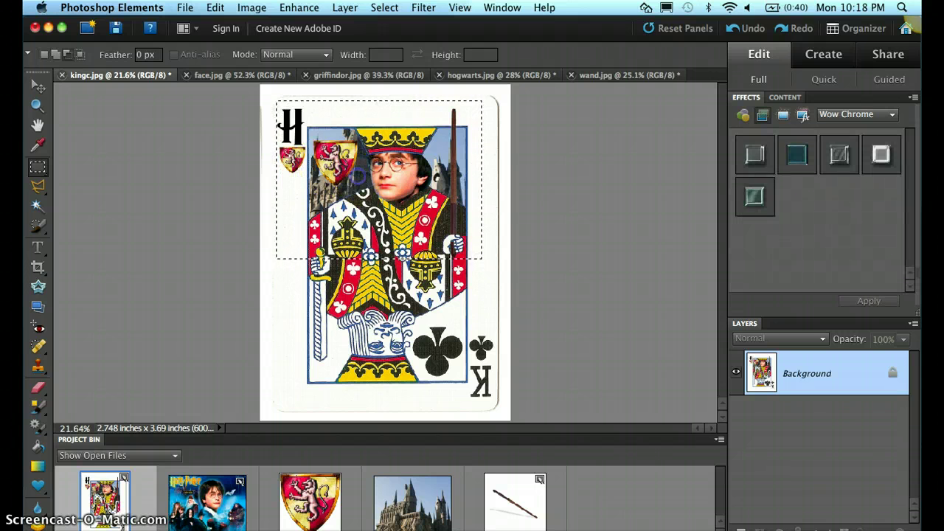
{"action": "right_click", "coordinate": [357, 168]}
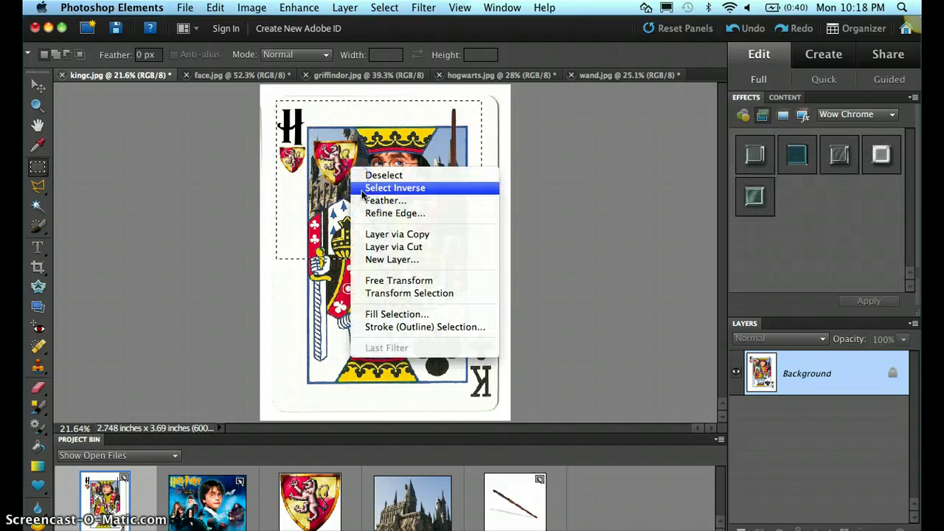
{"action": "left_click", "coordinate": [395, 234]}
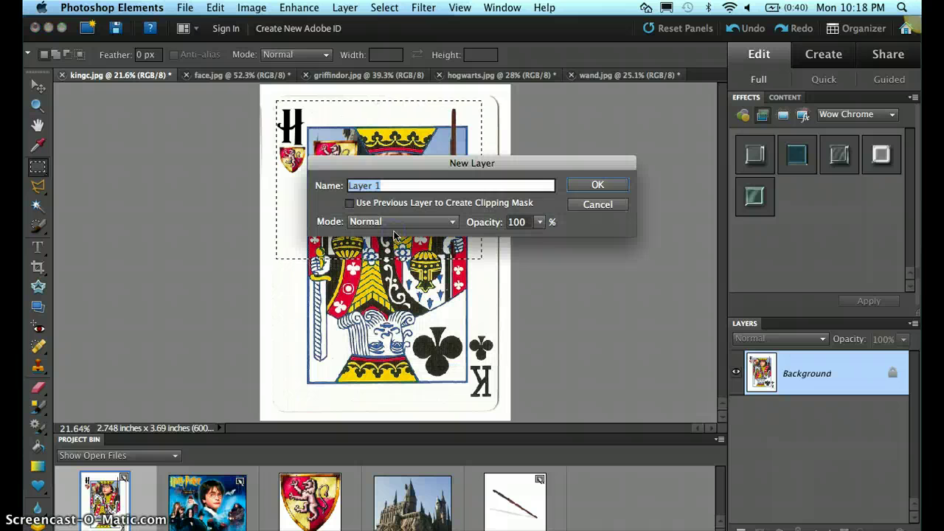
{"action": "left_click", "coordinate": [597, 186]}
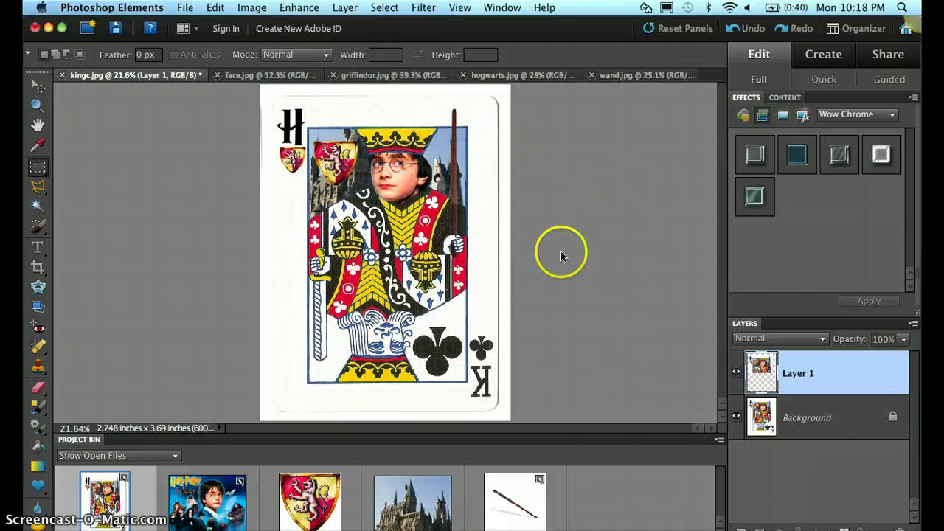
{"action": "left_click", "coordinate": [735, 416]}
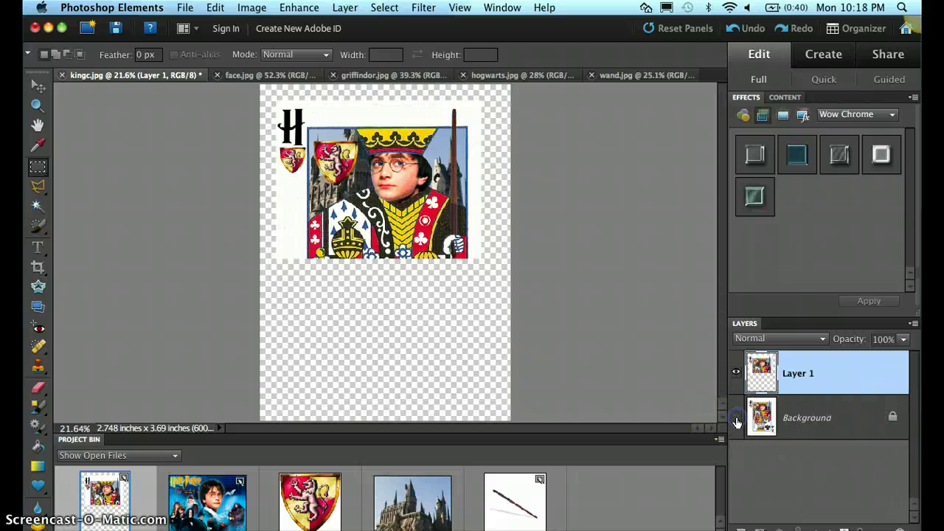
{"action": "left_click", "coordinate": [736, 416]}
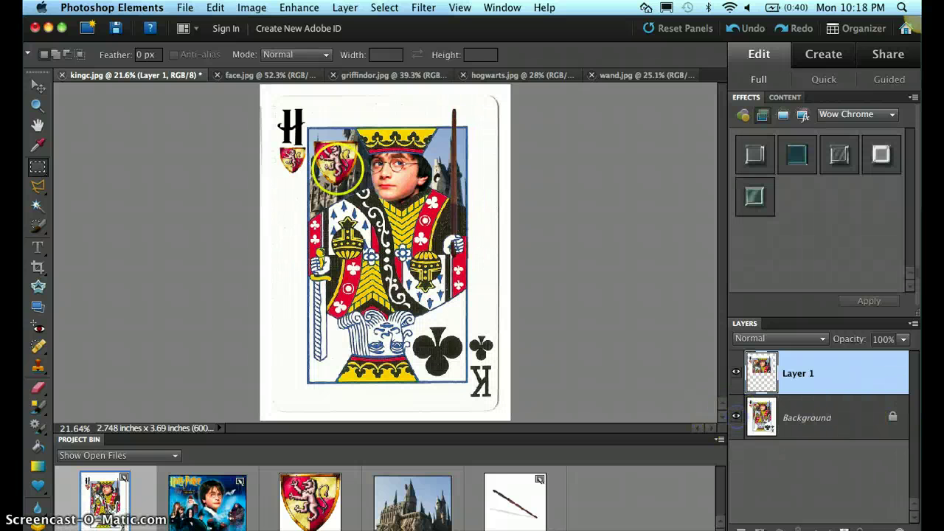
Step: Rotate Layer 1, the copied upper half of the card, by 180°
{"action": "left_click", "coordinate": [249, 8]}
{"action": "mouse_move", "coordinate": [274, 24]}
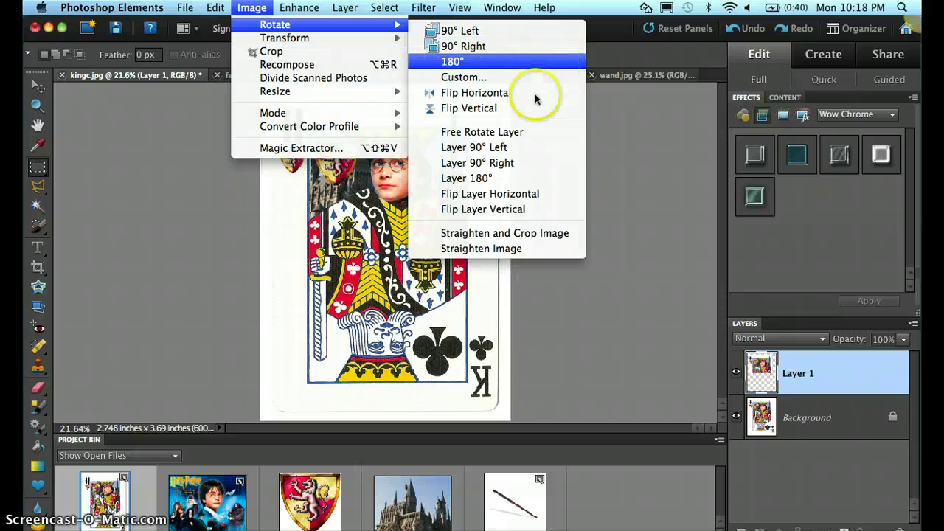
{"action": "left_click", "coordinate": [525, 178]}
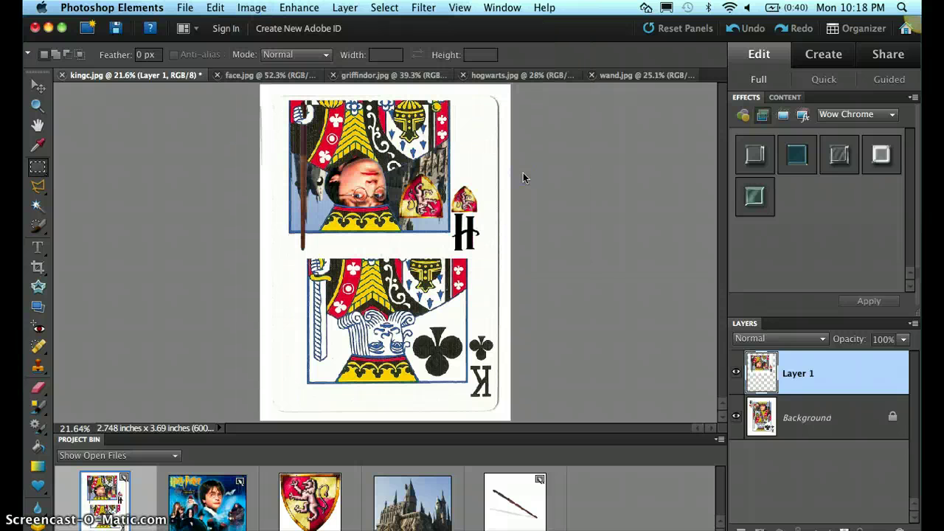
Step: Move the rotated copy onto the card's lower half, covering the original lower figure and the K
{"action": "left_click", "coordinate": [37, 86]}
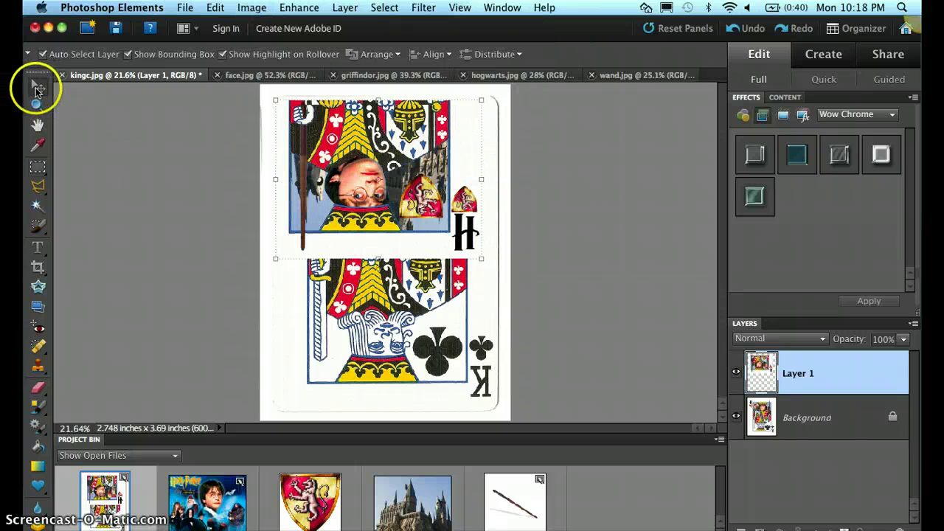
{"action": "left_click_drag", "start_coordinate": [345, 214], "coordinate": [365, 372]}
{"action": "key", "text": "Up"}
{"action": "key", "text": "Right"}
{"action": "key", "text": "Right"}
{"action": "key", "text": "Right"}
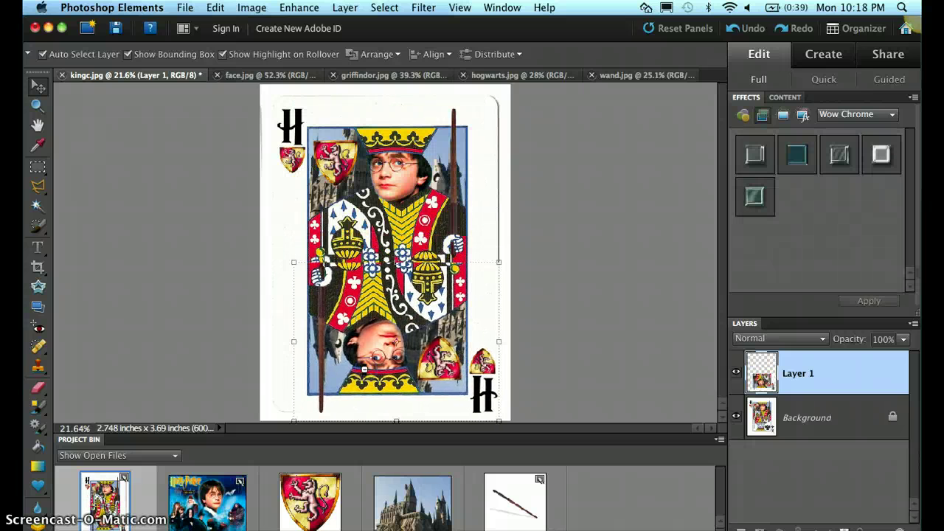
Step: Nudge the rotated copy up and sideways until its frame and robe pattern line up with the upper half, then deselect it
{"action": "key", "text": "Up"}
{"action": "key", "text": "shift+Up"}
{"action": "key", "text": "shift+Up"}
{"action": "key", "text": "shift+Up"}
{"action": "key", "text": "shift+Up"}
{"action": "key", "text": "shift+Up"}
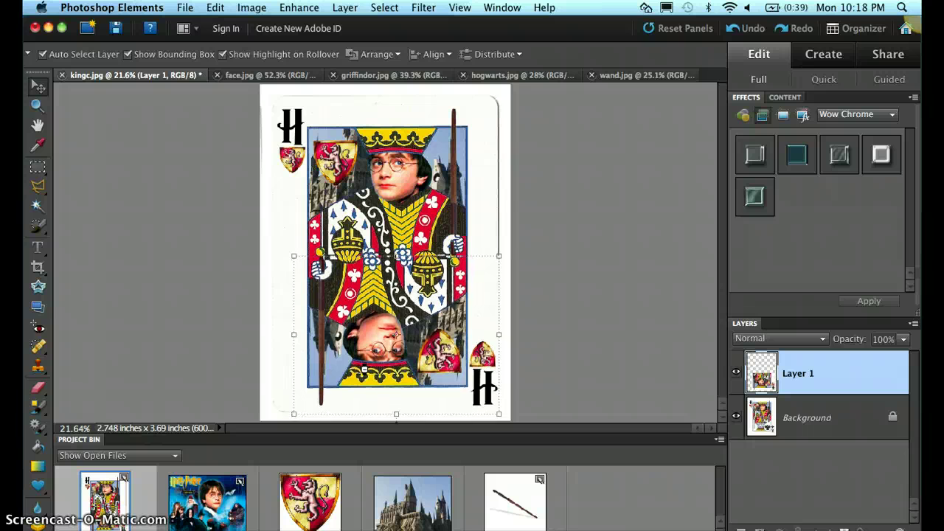
{"action": "key", "text": "Up"}
{"action": "key", "text": "Up"}
{"action": "key", "text": "Left"}
{"action": "key", "text": "Left"}
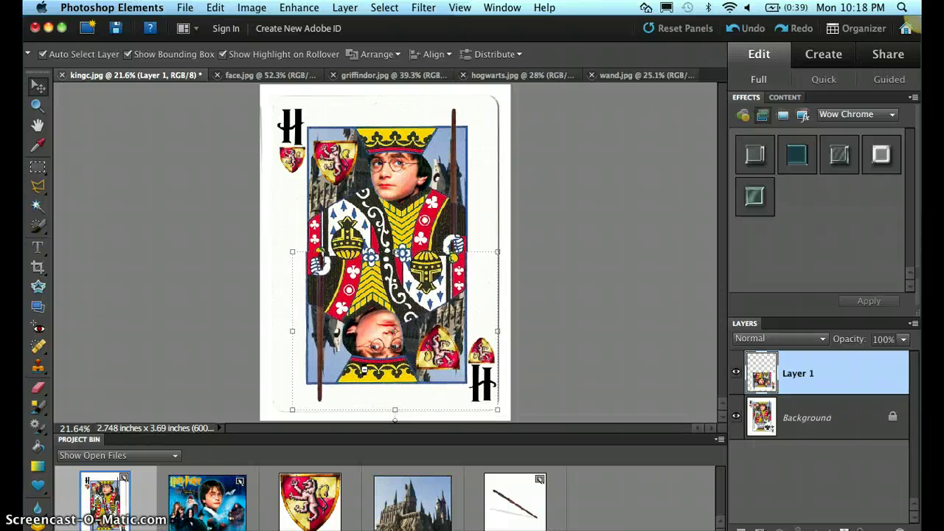
{"action": "key", "text": "Right"}
{"action": "key", "text": "Right"}
{"action": "key", "text": "Right"}
{"action": "key", "text": "Right"}
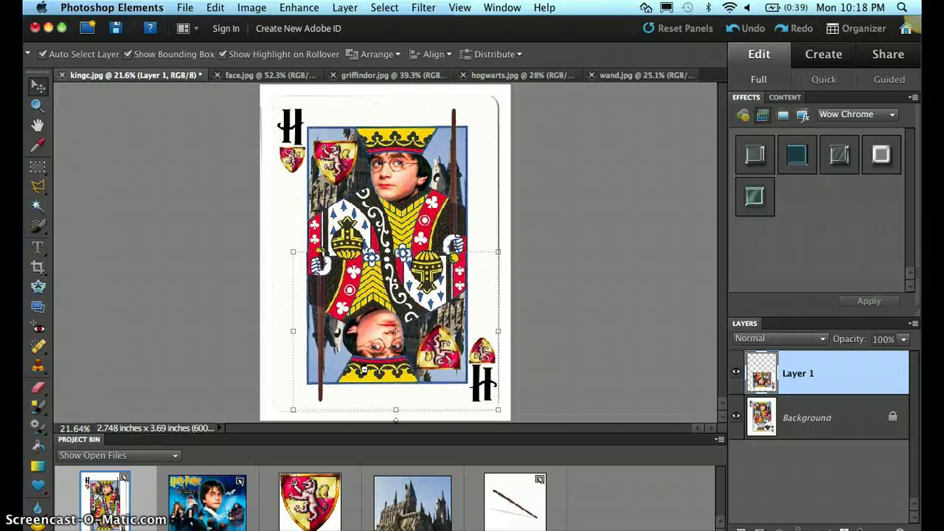
{"action": "key", "text": "Left"}
{"action": "left_click", "coordinate": [520, 317]}
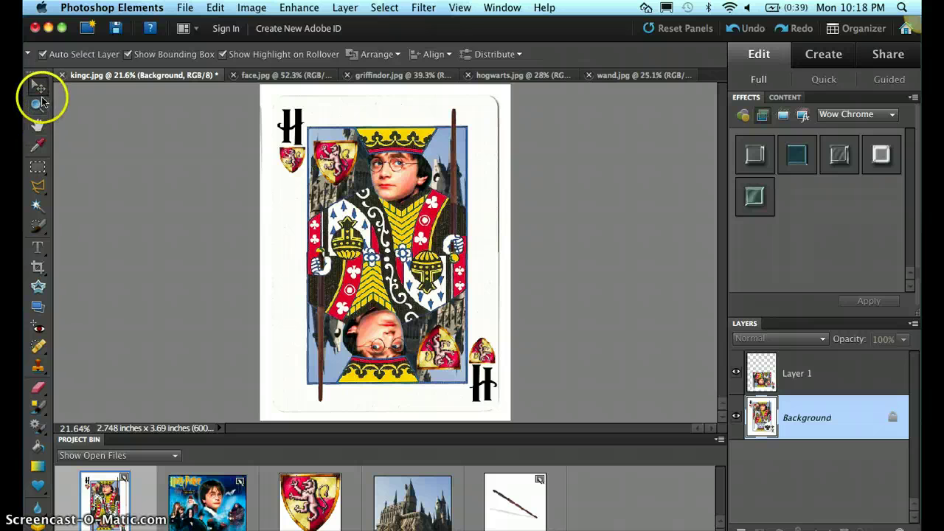
Step: Inspect the card corner around the upside-down H up close, then fit the whole card in view again
{"action": "left_click", "coordinate": [38, 106]}
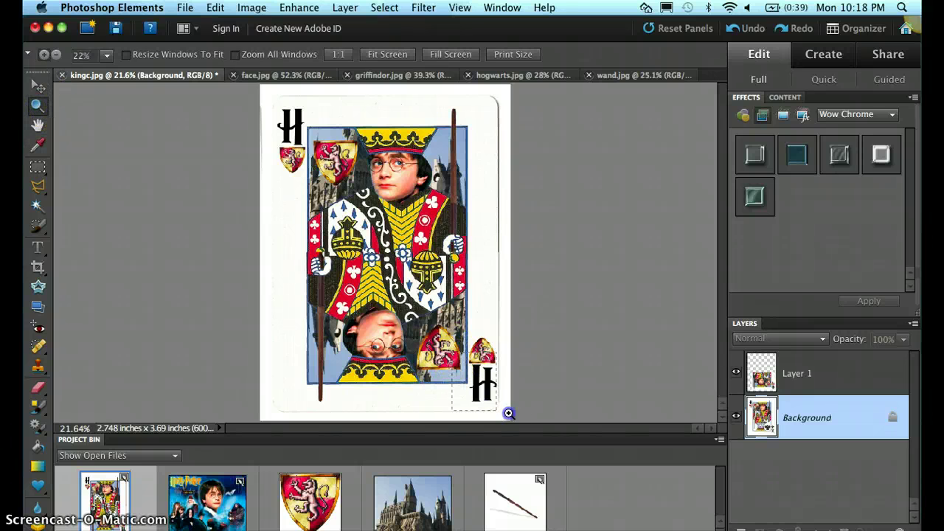
{"action": "left_click_drag", "start_coordinate": [508, 413], "coordinate": [523, 418]}
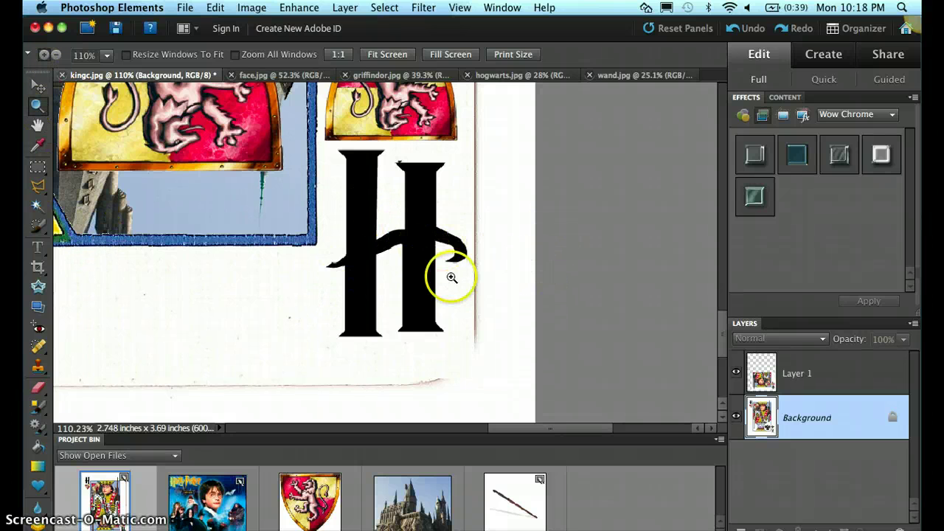
{"action": "key", "text": "super+0"}
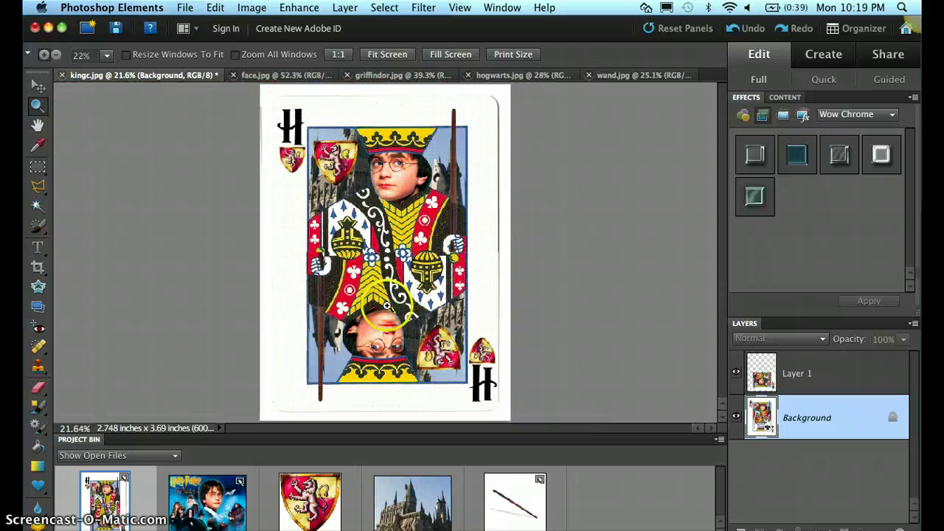
Step: Try to nudge the card's rotated lower half slightly down
{"action": "left_click", "coordinate": [40, 84]}
{"action": "left_click", "coordinate": [342, 359]}
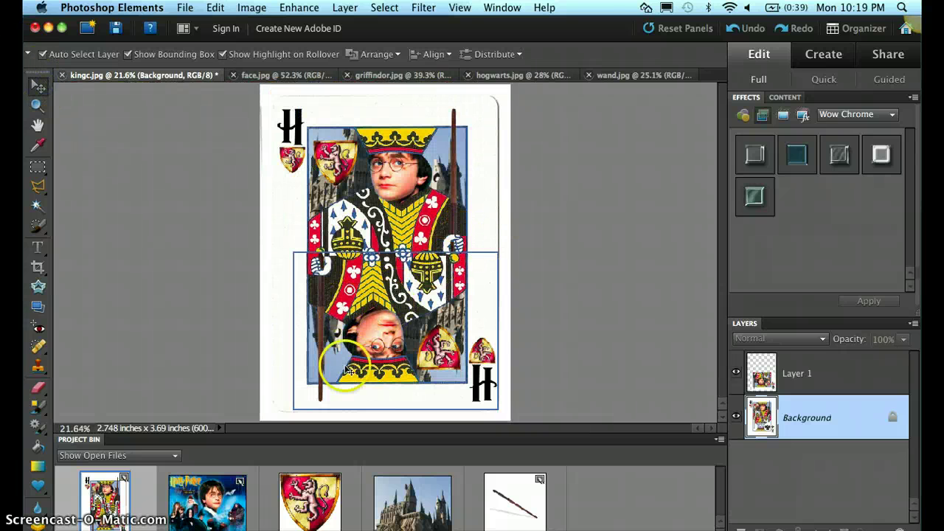
{"action": "key", "text": "Down"}
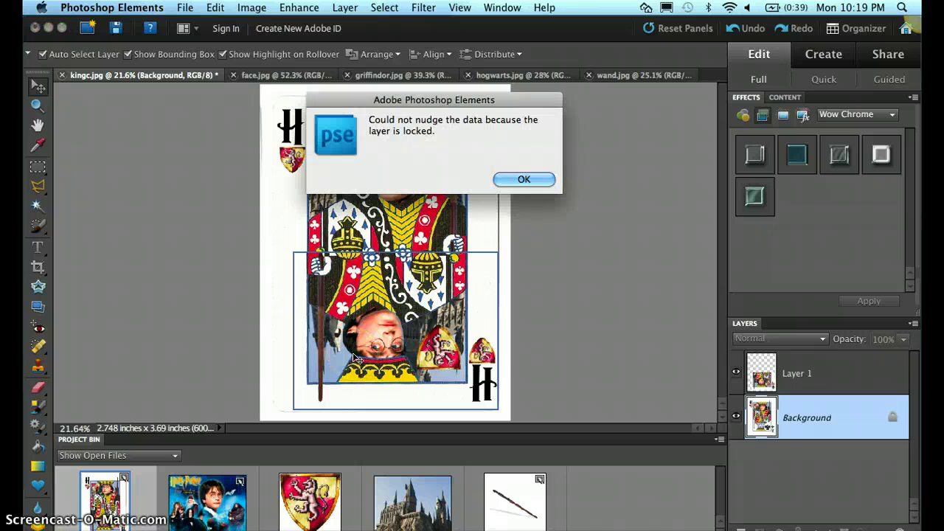
{"action": "left_click", "coordinate": [514, 178]}
Step: Select Layer 1 again and nudge it slightly to fine-tune its alignment with the upper half
{"action": "left_click", "coordinate": [835, 461]}
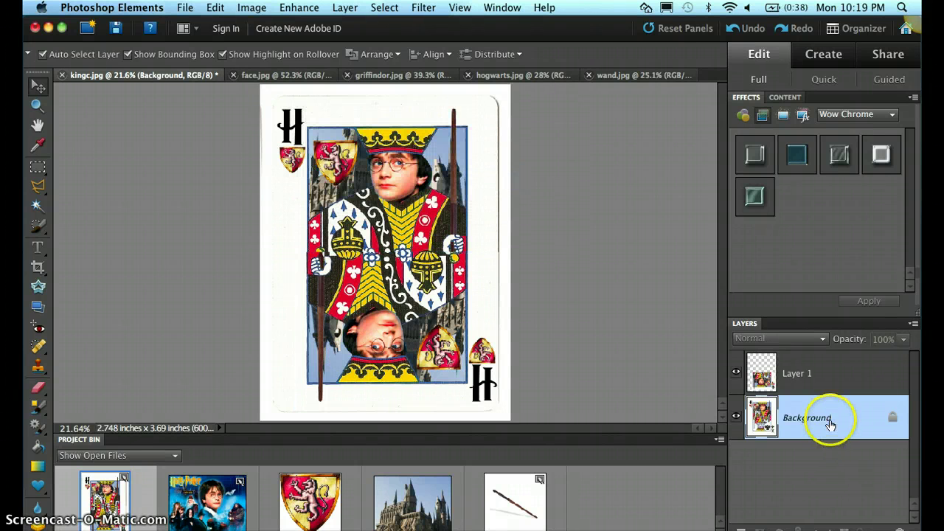
{"action": "left_click", "coordinate": [829, 382]}
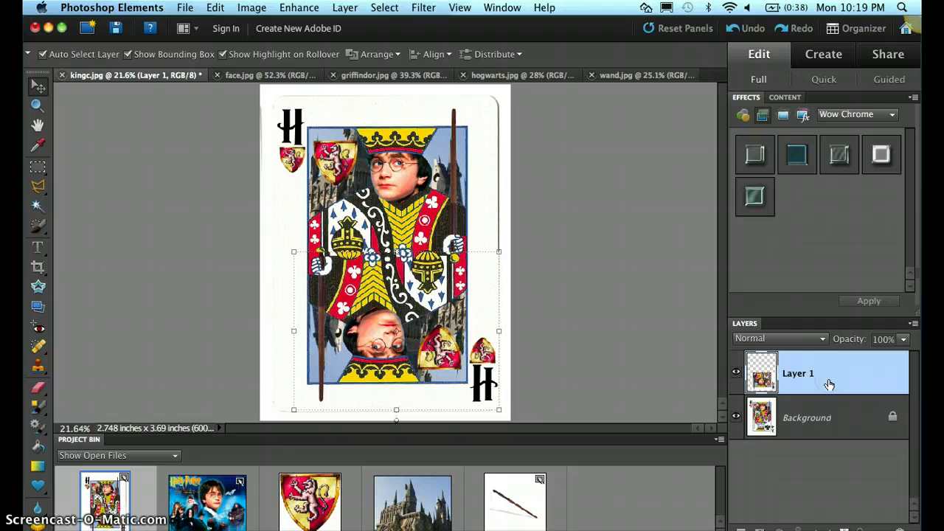
{"action": "left_click", "coordinate": [563, 236]}
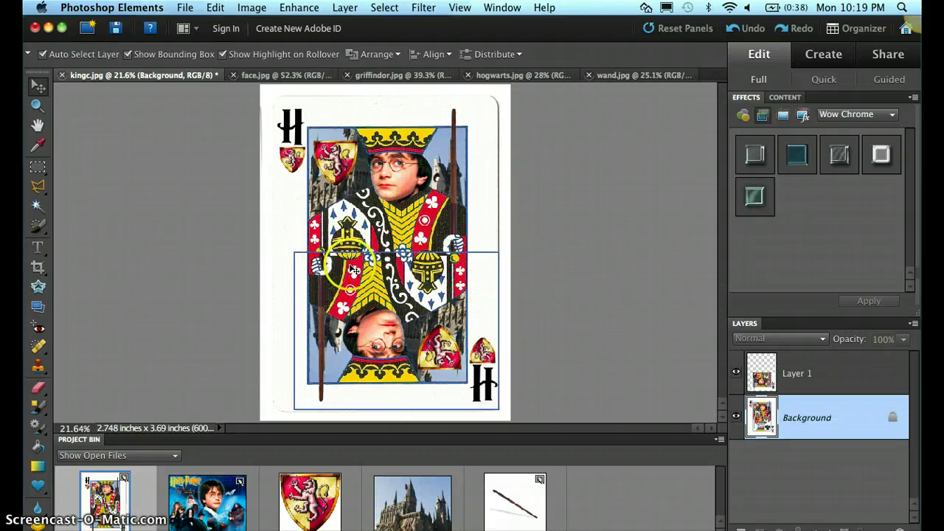
{"action": "left_click_drag", "start_coordinate": [320, 280], "coordinate": [319, 280]}
{"action": "key", "text": "Down"}
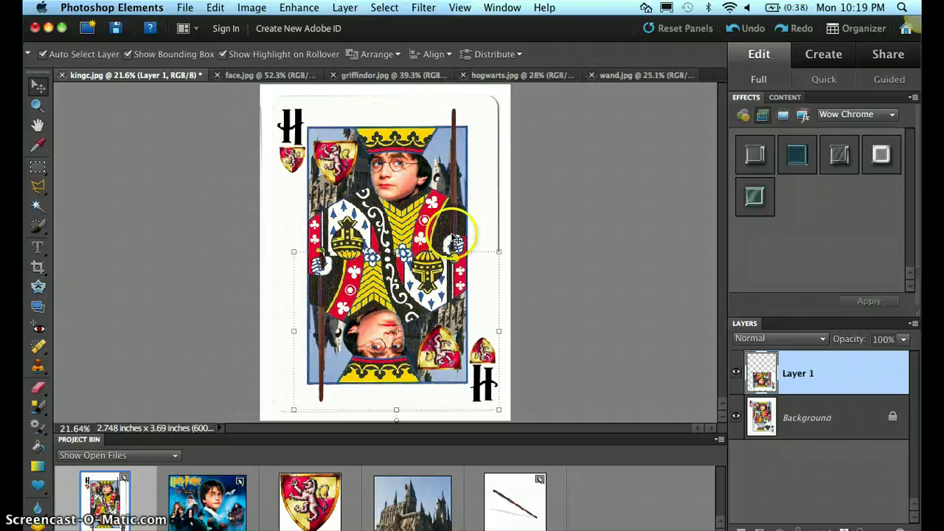